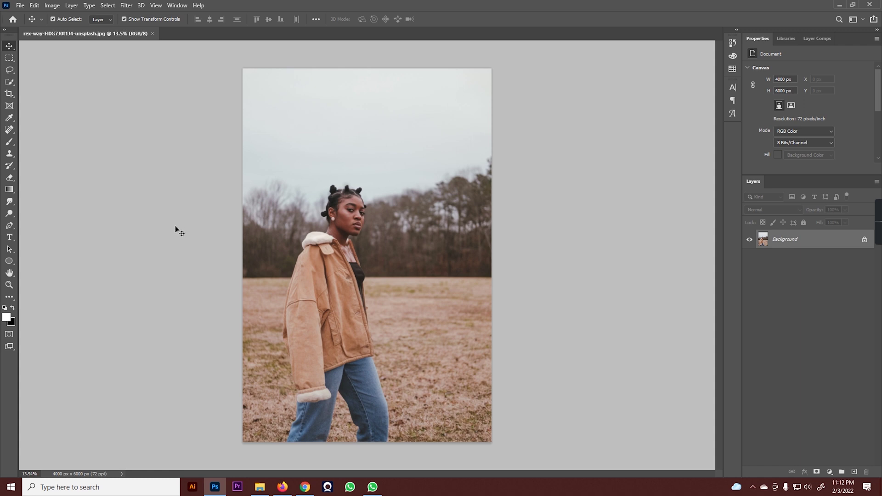
# Duplicate the Background layer and make the copy, Layer 1, the active layer
pyautogui.moveTo(859, 214)
pyautogui.hotkey('ctrl', 'j')
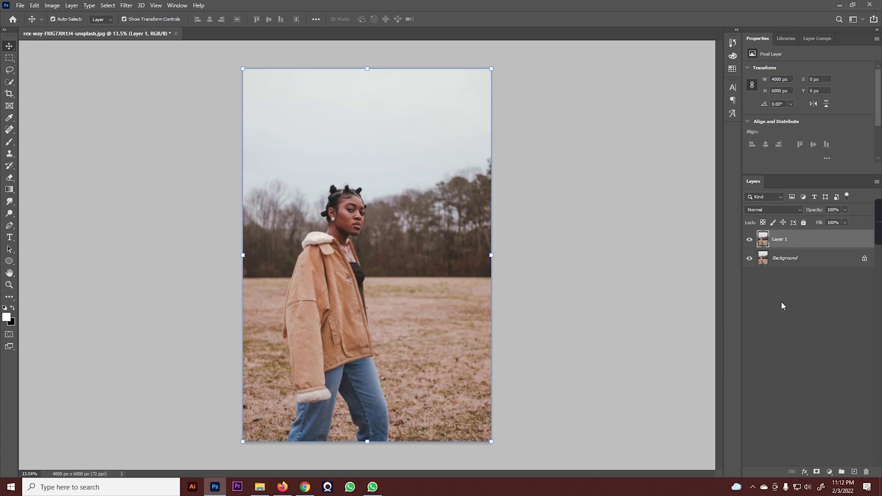
pyautogui.click(783, 305)
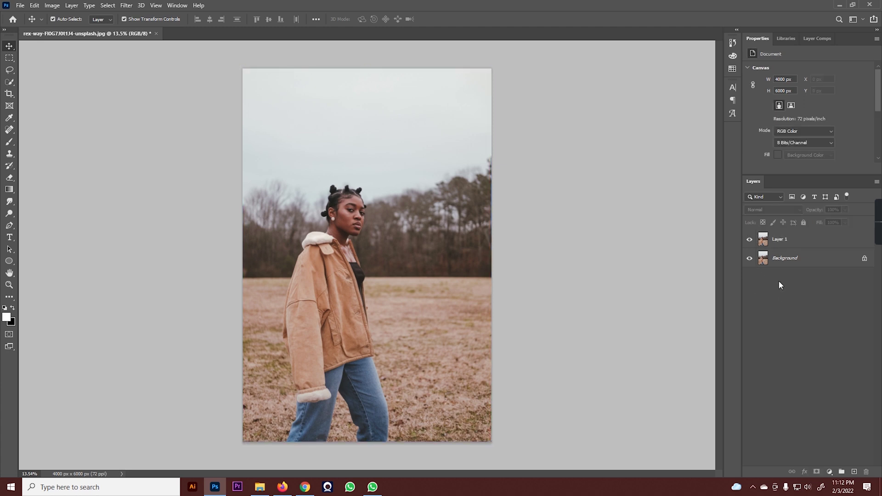
pyautogui.click(783, 238)
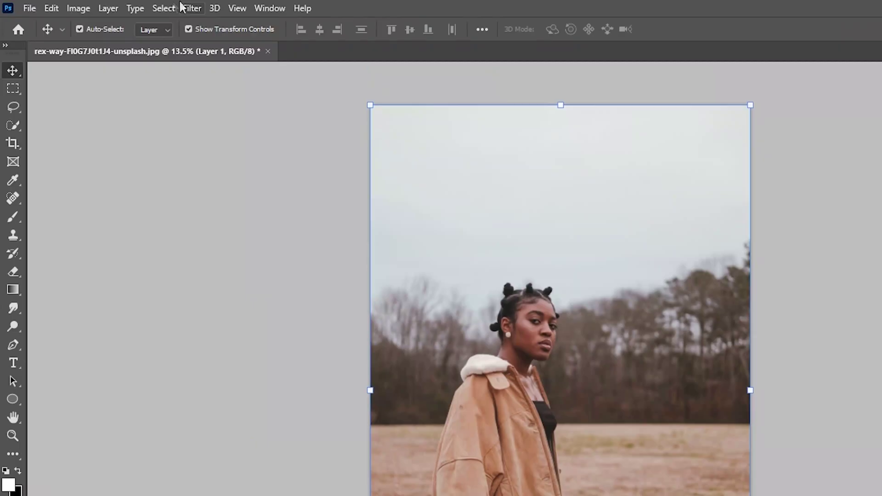
pyautogui.click(104, 5)
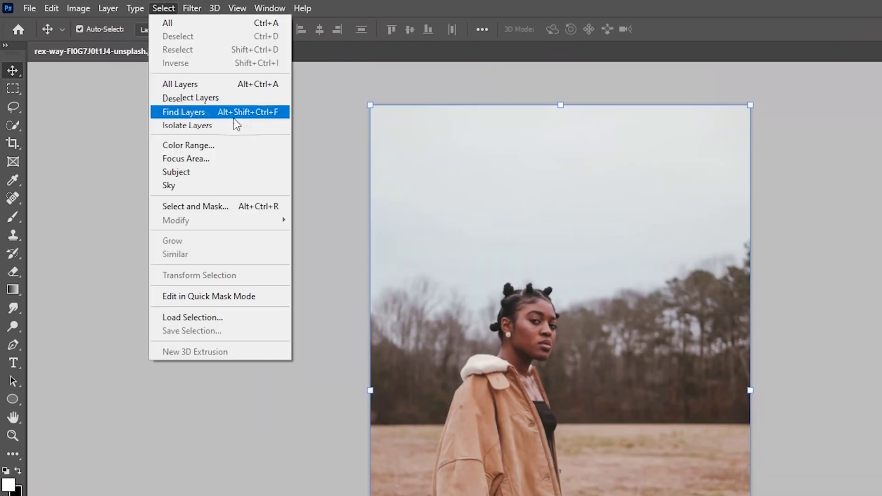
pyautogui.click(265, 206)
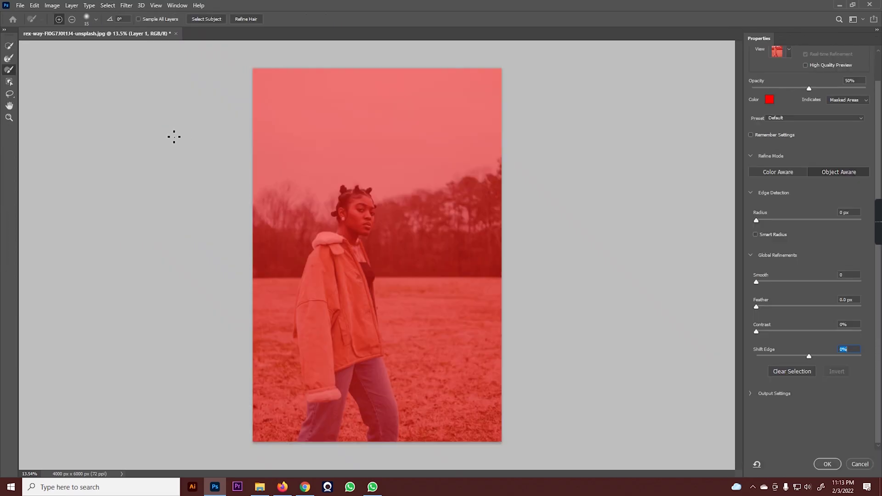
pyautogui.click(867, 465)
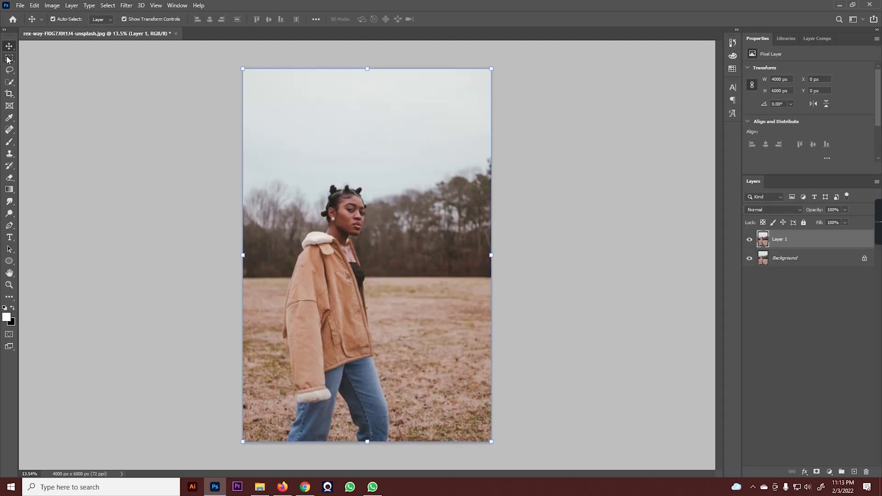
# Open the Select and Mask workspace for Layer 1 and activate the Quick Selection tool
pyautogui.click(8, 59)
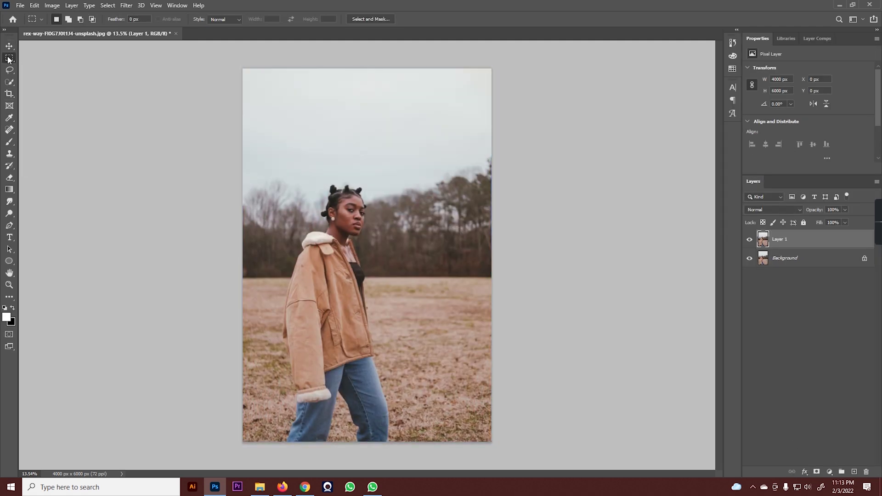
pyautogui.click(365, 19)
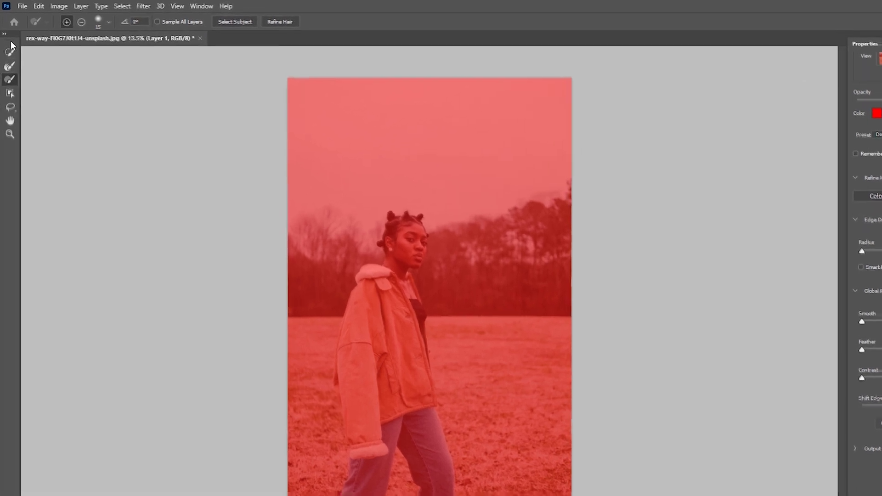
pyautogui.click(11, 64)
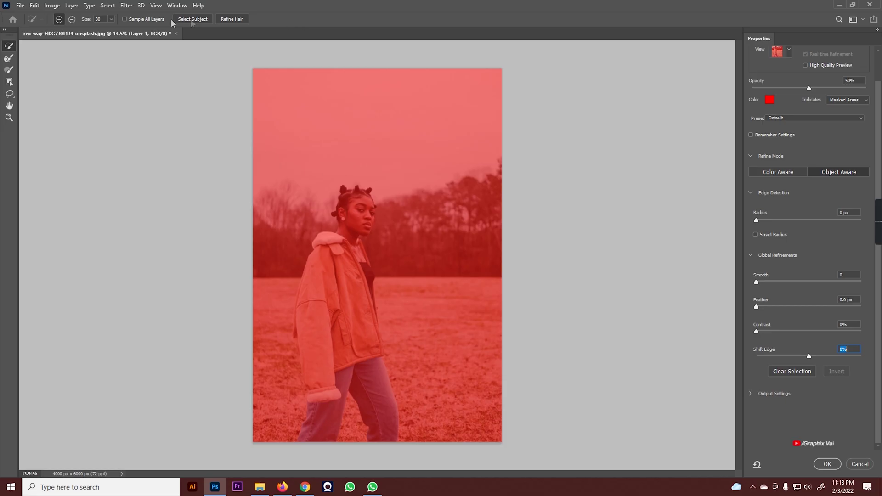
# Look through the available preview view modes, keeping Overlay at 50% opacity
pyautogui.scroll(1, 863, 124)
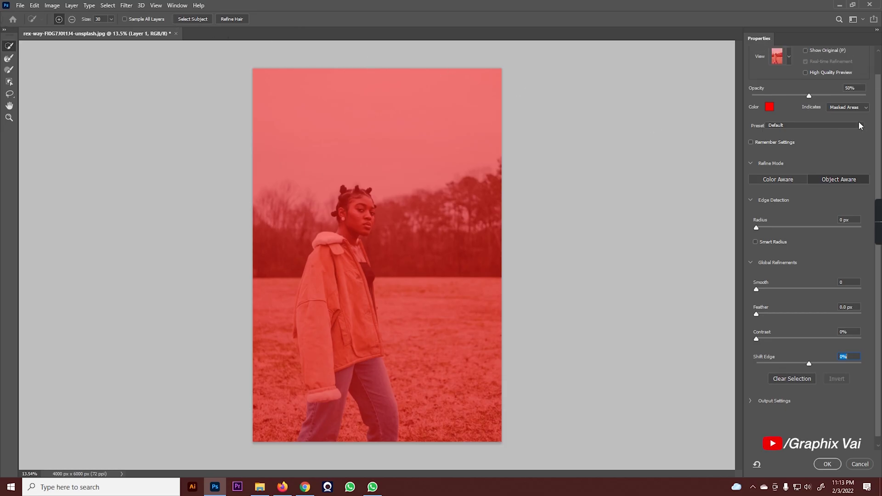
pyautogui.click(789, 57)
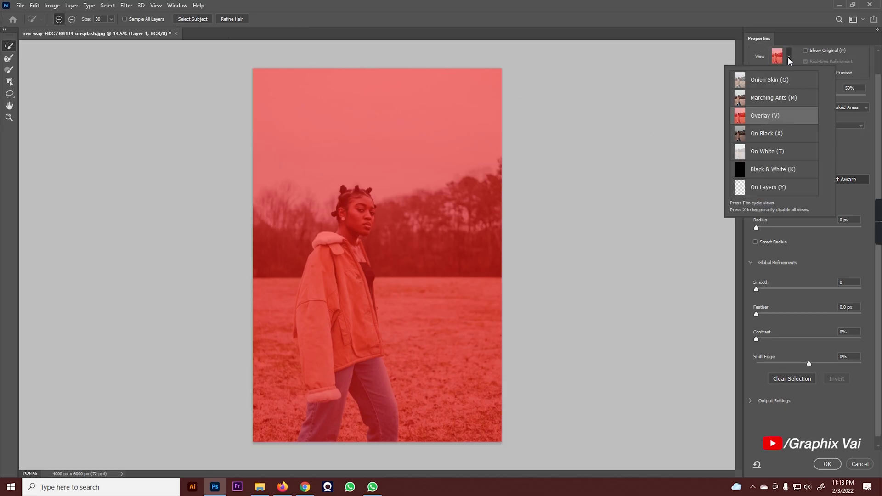
pyautogui.press('o')
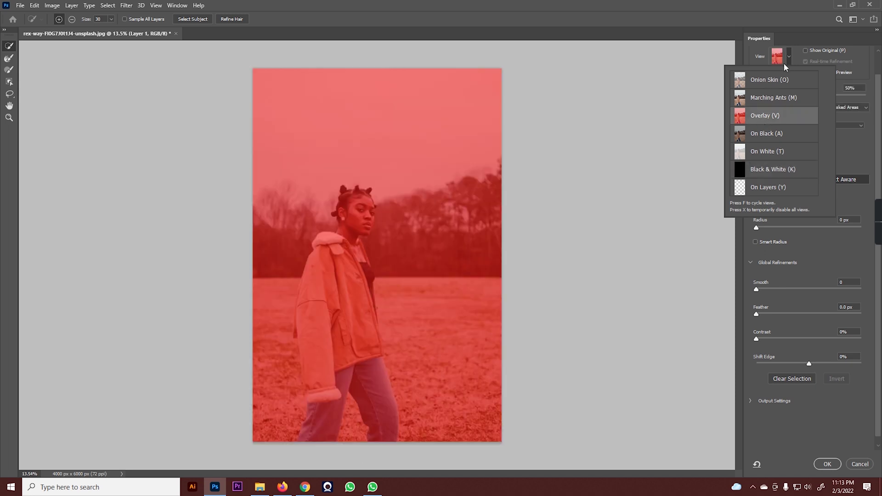
pyautogui.click(787, 61)
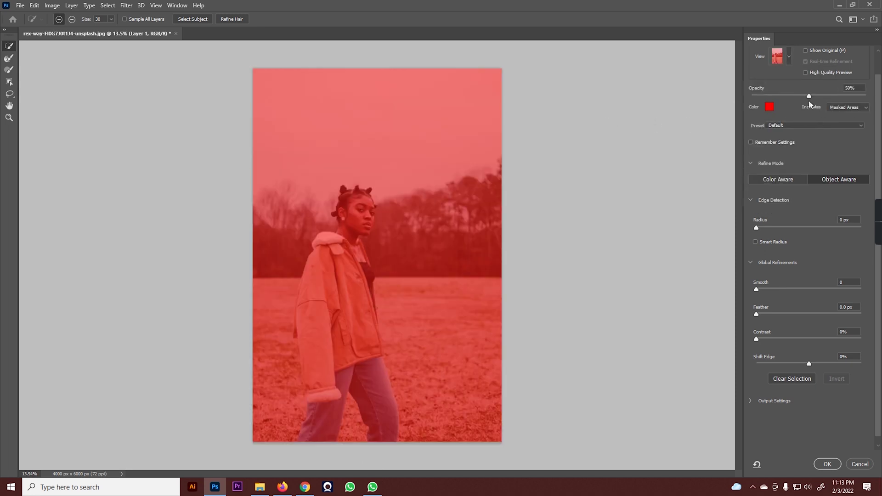
pyautogui.moveTo(810, 97)
pyautogui.mouseDown()
pyautogui.moveTo(867, 98)
pyautogui.moveTo(735, 101)
pyautogui.moveTo(810, 101)
pyautogui.mouseUp()
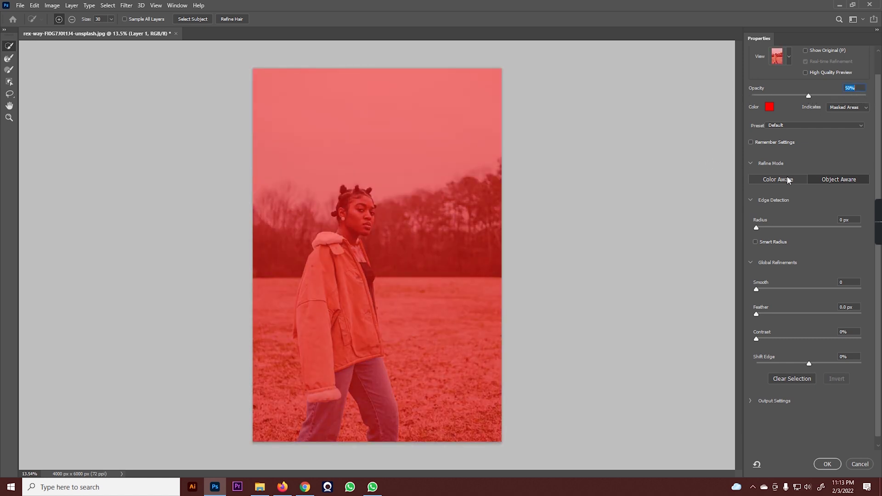
# Paint a short stroke on the chest of the woman's jacket with the selection Brush tool
pyautogui.click(9, 70)
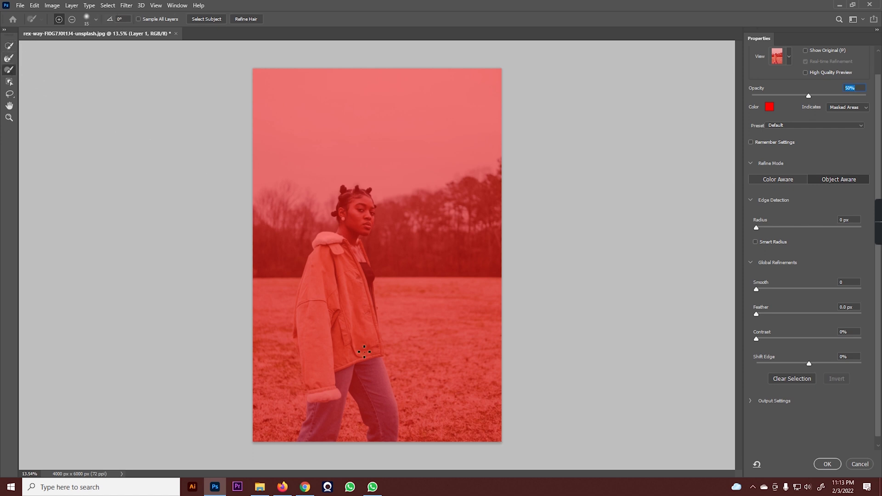
pyautogui.press('alt')
pyautogui.click(13, 46)
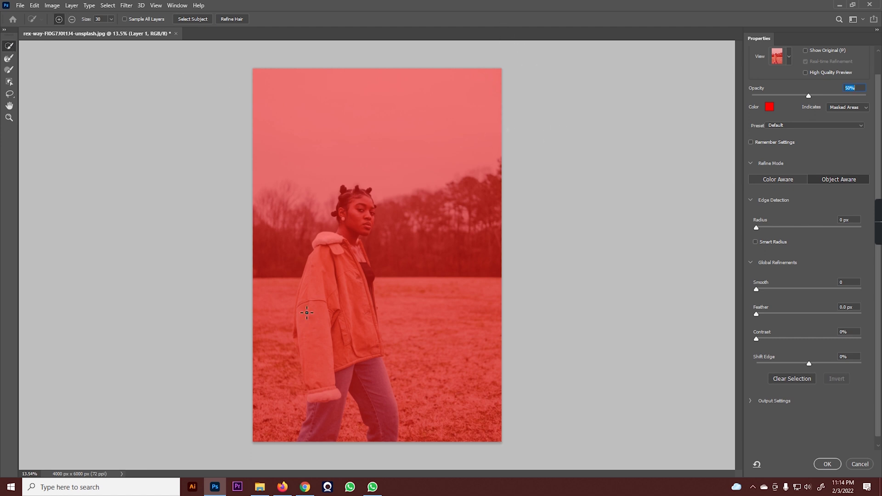
pyautogui.click(10, 117)
pyautogui.moveTo(317, 244); pyautogui.dragTo(358, 266)
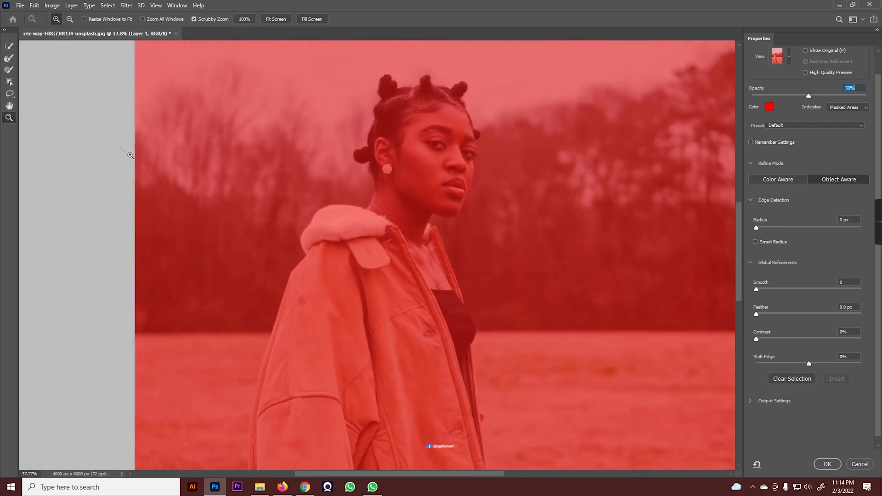
pyautogui.click(9, 69)
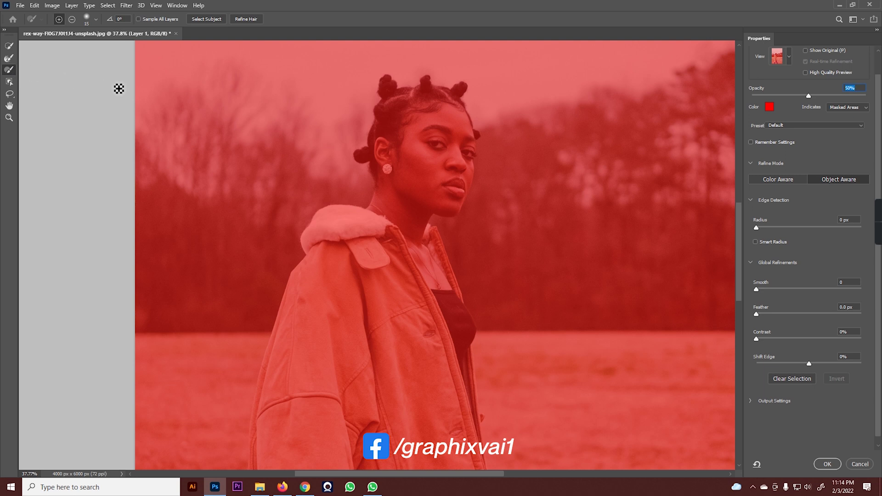
pyautogui.moveTo(398, 277); pyautogui.dragTo(399, 324)
# Paint a zigzag brush stroke over the shadowed neck area below the chin to add it to the selection
pyautogui.click(9, 118)
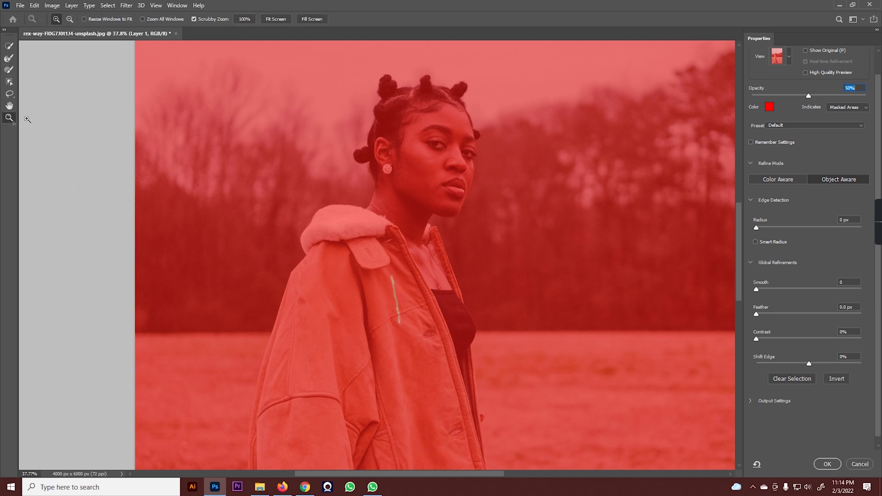
pyautogui.moveTo(417, 206); pyautogui.dragTo(496, 292)
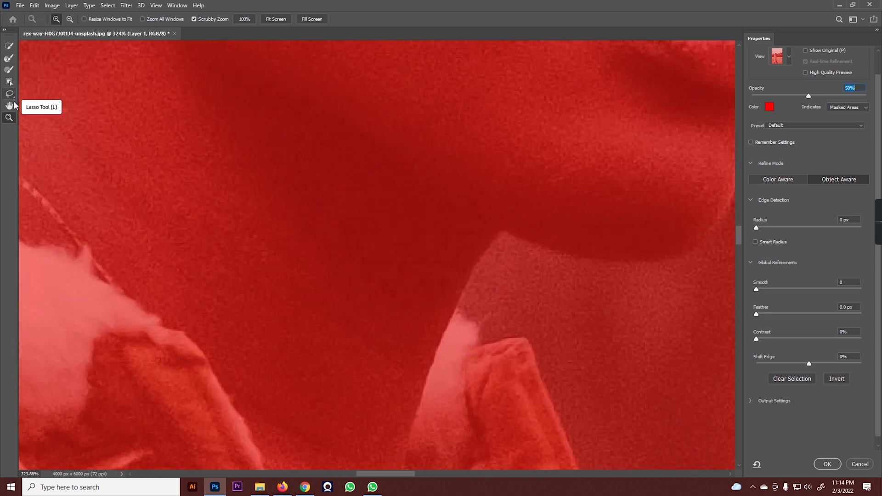
pyautogui.click(9, 71)
pyautogui.moveTo(396, 206)
pyautogui.mouseDown()
pyautogui.moveTo(386, 258)
pyautogui.moveTo(400, 288)
pyautogui.moveTo(470, 207)
pyautogui.moveTo(480, 229)
pyautogui.moveTo(458, 274)
pyautogui.mouseUp()
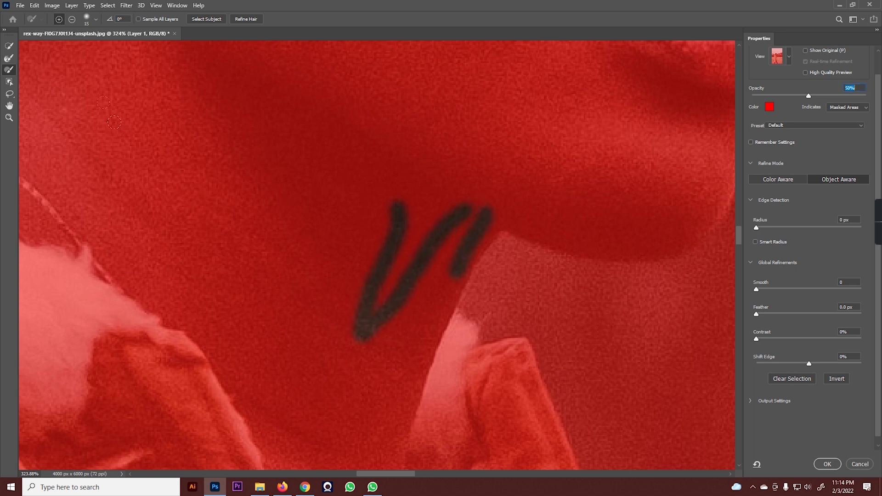
# Add the neck, face, hair, jacket body, collar and sleeve to the selection with the Quick Selection tool
pyautogui.click(10, 47)
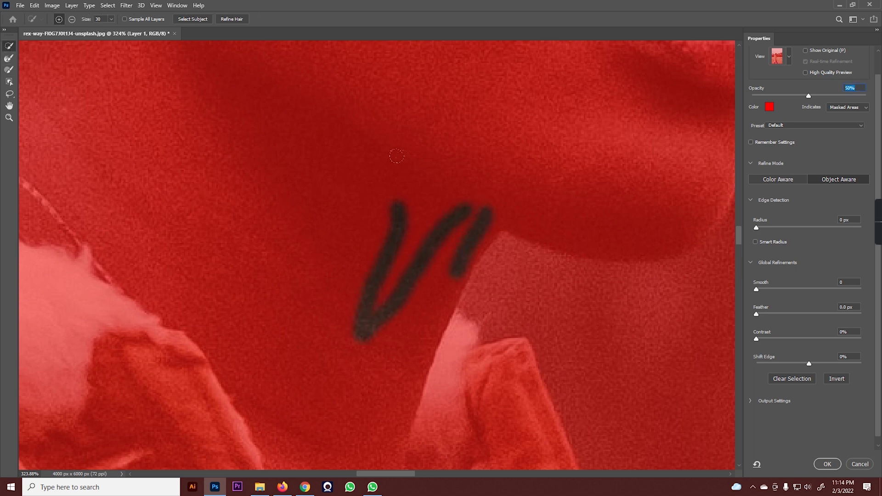
pyautogui.moveTo(455, 174); pyautogui.dragTo(425, 220)
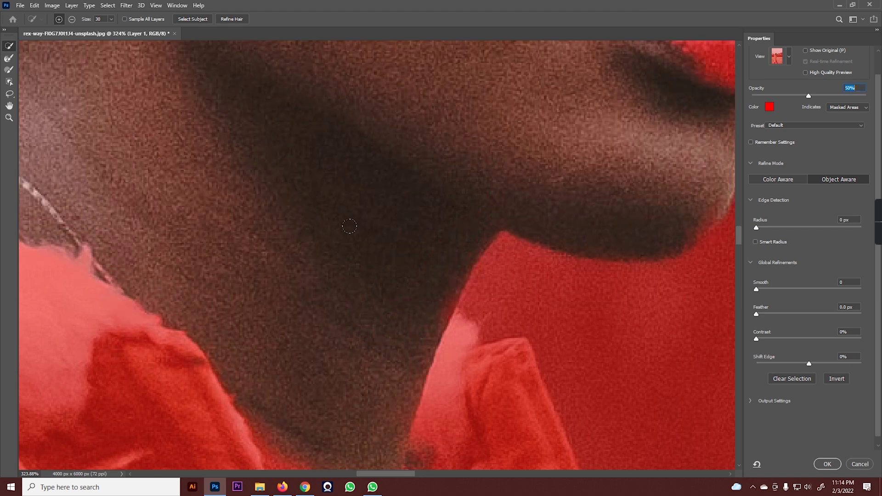
pyautogui.click(9, 118)
pyautogui.moveTo(453, 252)
pyautogui.mouseDown()
pyautogui.moveTo(370, 184)
pyautogui.moveTo(367, 191)
pyautogui.mouseUp()
pyautogui.press('w')
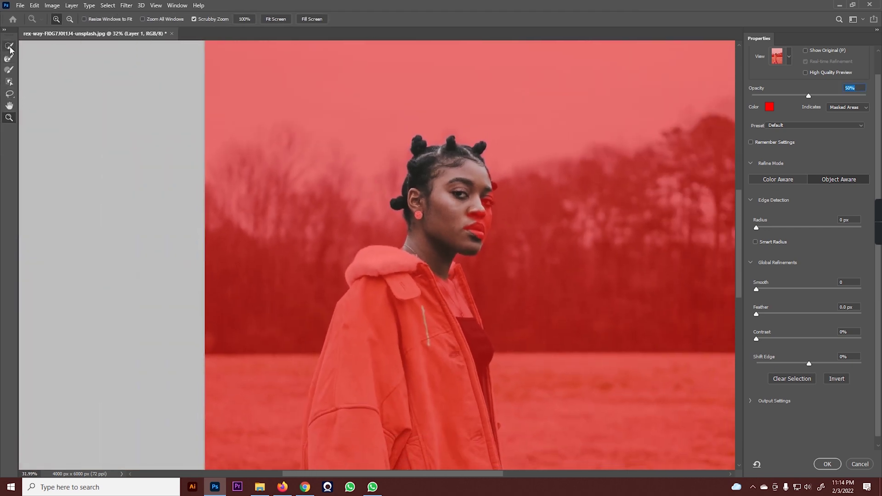
pyautogui.moveTo(376, 321)
pyautogui.mouseDown()
pyautogui.moveTo(388, 327)
pyautogui.moveTo(386, 373)
pyautogui.mouseUp()
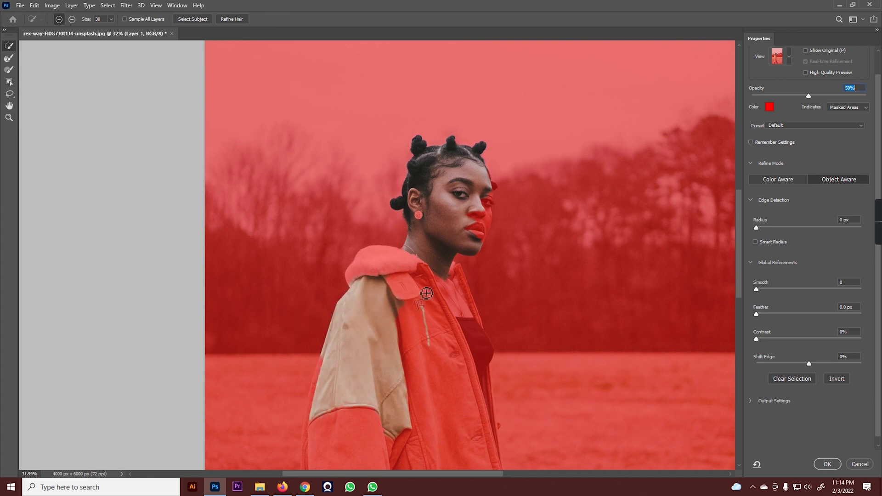
pyautogui.moveTo(441, 311)
pyautogui.mouseDown()
pyautogui.moveTo(403, 121)
pyautogui.moveTo(387, 158)
pyautogui.moveTo(422, 231)
pyautogui.moveTo(404, 244)
pyautogui.moveTo(418, 282)
pyautogui.mouseUp()
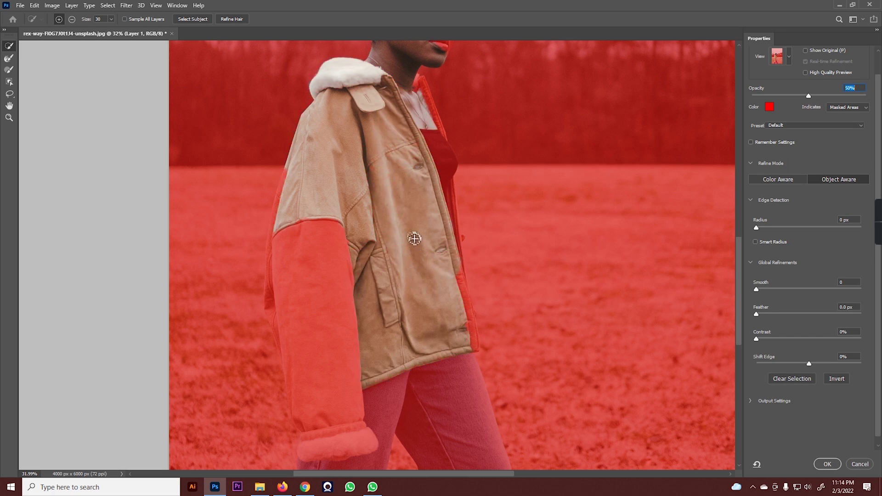
pyautogui.moveTo(305, 222)
pyautogui.mouseDown()
pyautogui.moveTo(335, 285)
pyautogui.moveTo(319, 357)
pyautogui.moveTo(332, 343)
pyautogui.mouseUp()
# Add the jeans leg farther from the sleeve cuff to the quick selection
pyautogui.scroll(-1, 352, 257)
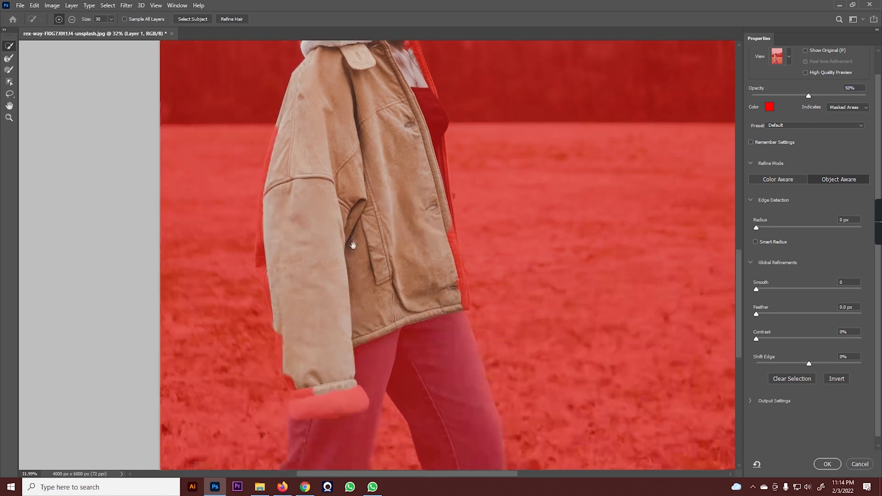
pyautogui.scroll(3, 466, 107)
pyautogui.moveTo(466, 107); pyautogui.dragTo(492, 156)
pyautogui.press('alt')
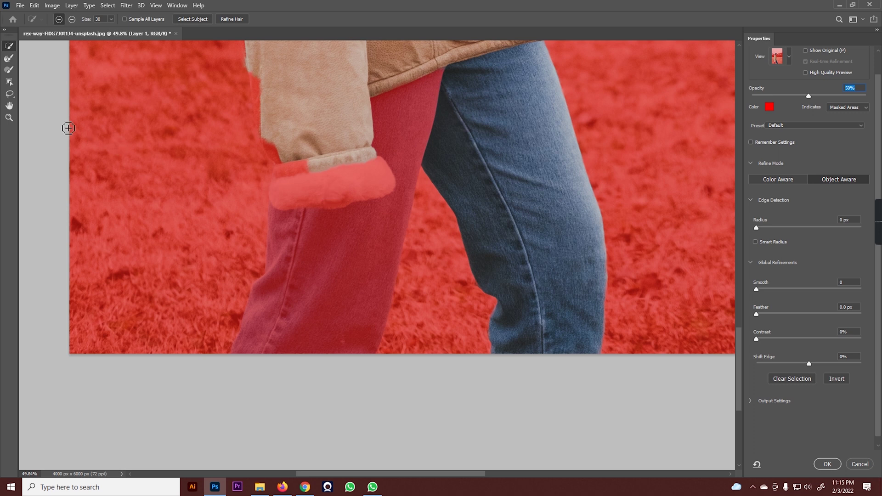
# Clear the entire manually painted selection of the woman
pyautogui.click(9, 118)
pyautogui.moveTo(535, 252); pyautogui.dragTo(513, 184)
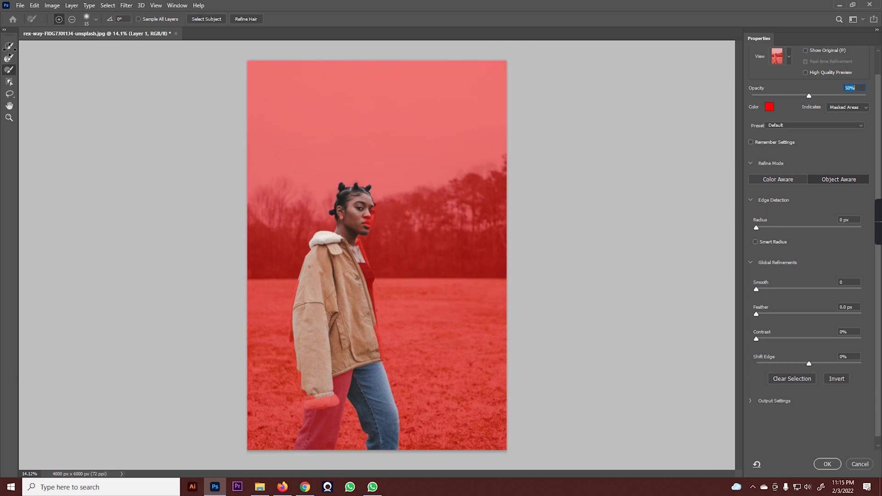
pyautogui.click(792, 379)
# Select the whole woman automatically with Select Subject
pyautogui.click(9, 47)
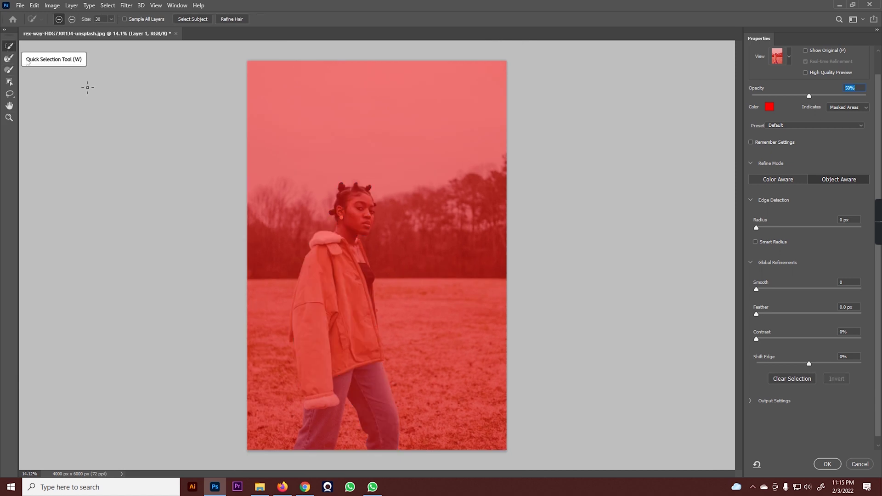
pyautogui.click(190, 21)
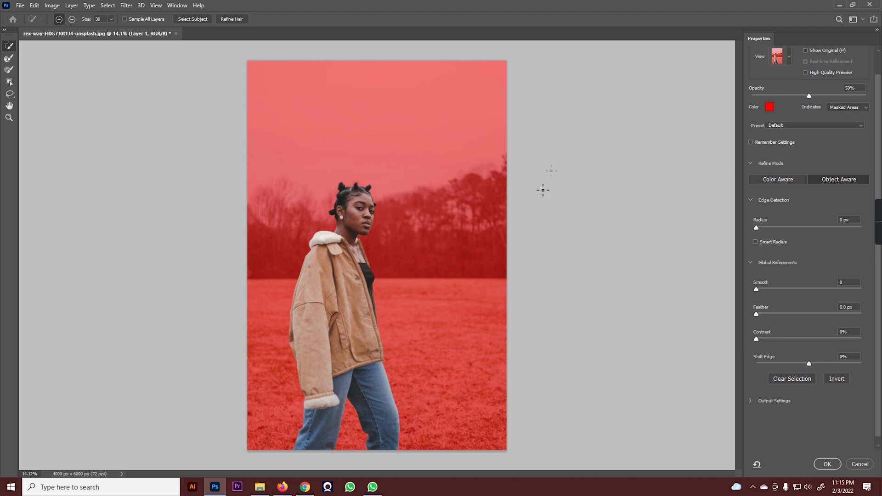
# Inspect the subject selection's edges up close around the sleeve cuff, jeans, hair, face and fur collar
pyautogui.scroll(8, 351, 410)
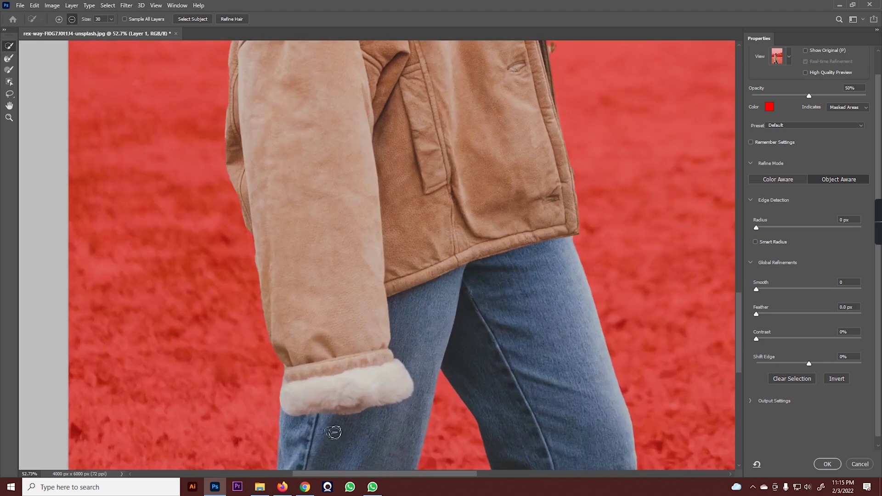
pyautogui.moveTo(393, 422); pyautogui.dragTo(266, 492)
pyautogui.moveTo(275, 110); pyautogui.dragTo(305, 211)
pyautogui.scroll(3, 427, 201)
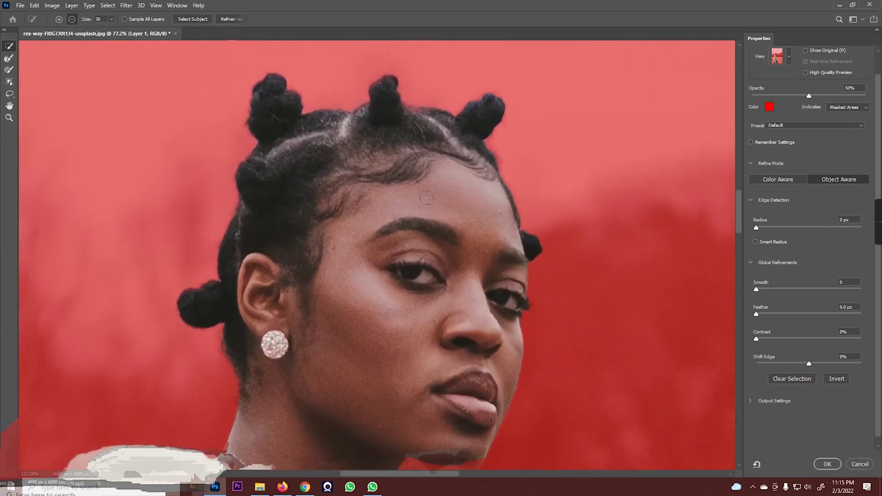
pyautogui.scroll(-5, 427, 201)
pyautogui.scroll(5, 408, 213)
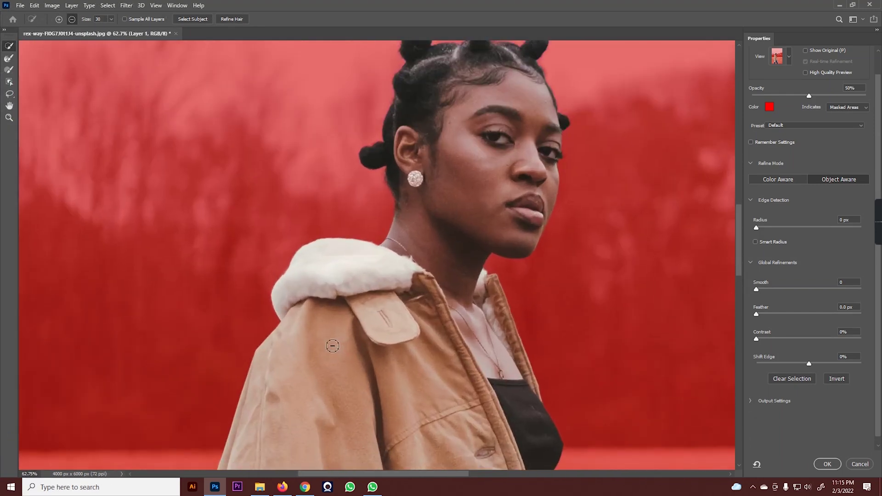
pyautogui.scroll(-2, 408, 213)
pyautogui.scroll(-4, 278, 263)
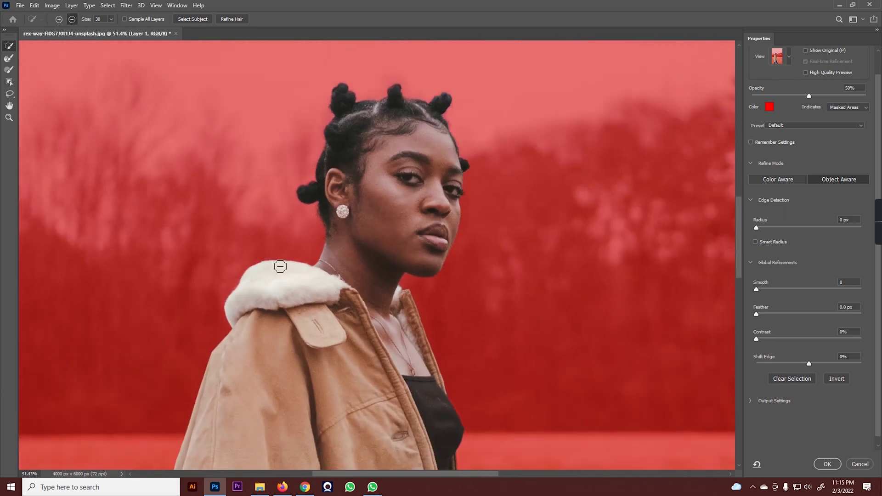
# Add the partly masked button protruding from the jacket's front edge to the selection with the Brush tool
pyautogui.scroll(-3, 350, 384)
pyautogui.scroll(5, 492, 378)
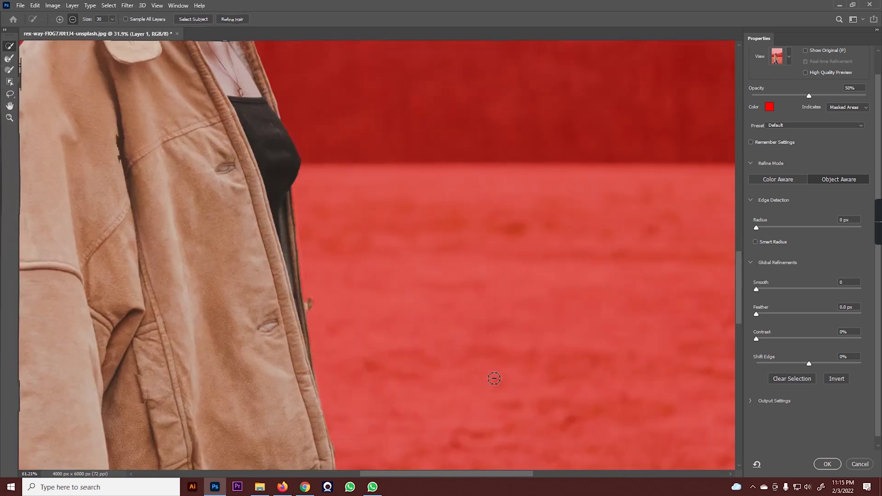
pyautogui.scroll(5, 321, 294)
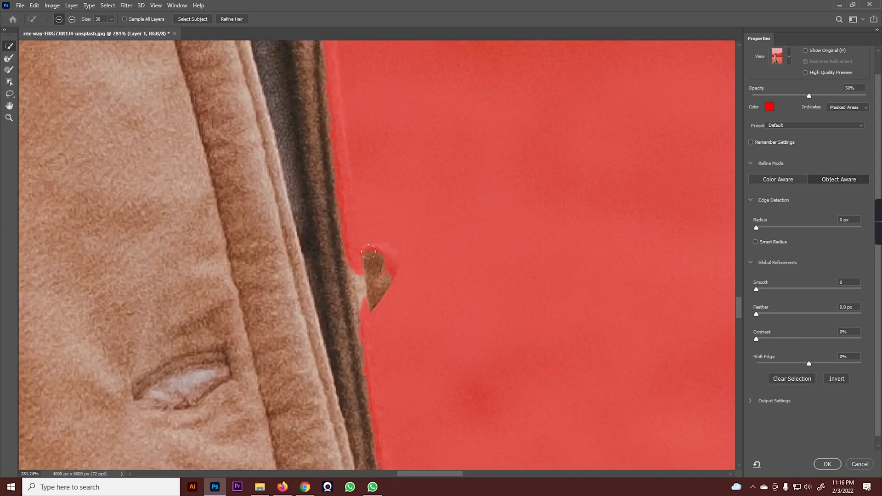
pyautogui.scroll(2, 343, 259)
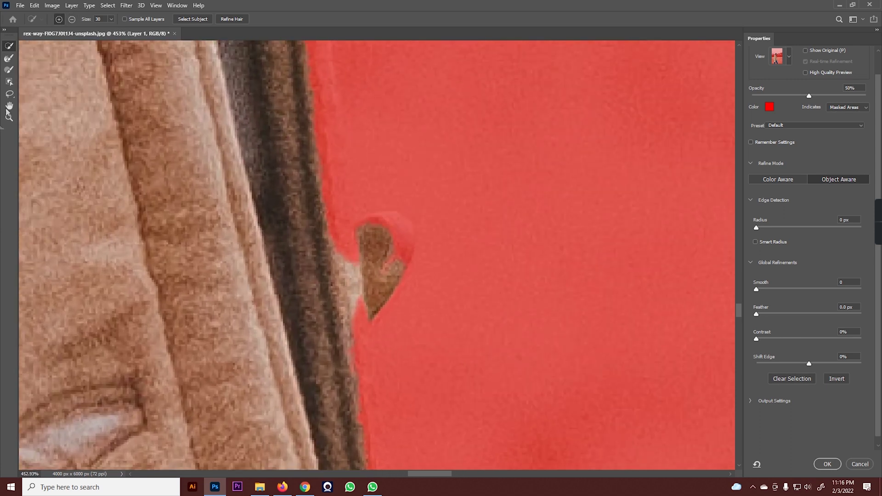
pyautogui.click(9, 72)
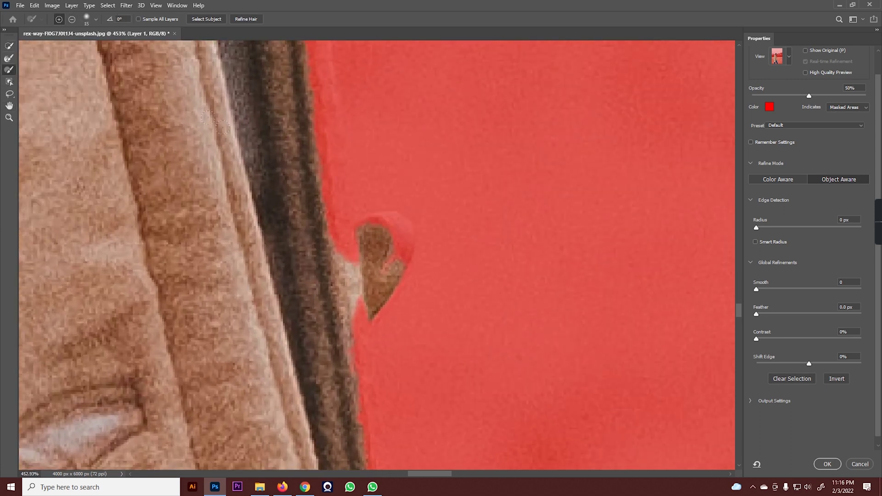
pyautogui.moveTo(338, 266)
pyautogui.mouseDown()
pyautogui.moveTo(363, 251)
pyautogui.moveTo(331, 256)
pyautogui.moveTo(365, 221)
pyautogui.moveTo(393, 222)
pyautogui.moveTo(386, 265)
pyautogui.moveTo(389, 240)
pyautogui.moveTo(349, 317)
pyautogui.mouseUp()
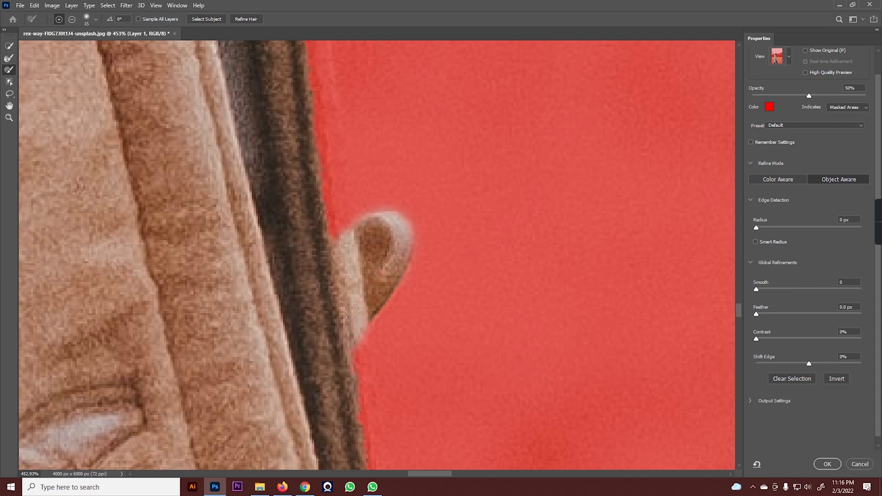
# Brush the clipped jeans edge at the knee bulge below the fur cuff into the selection
pyautogui.scroll(-15, 323, 275)
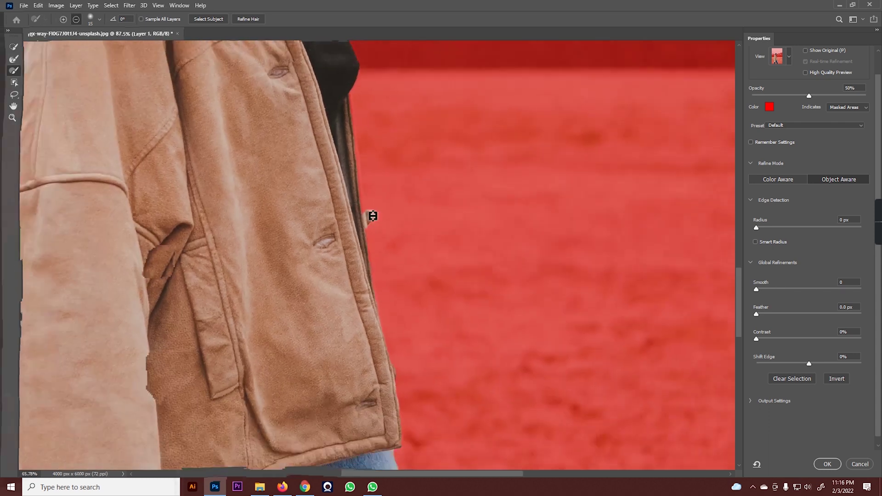
pyautogui.scroll(10, 253, 420)
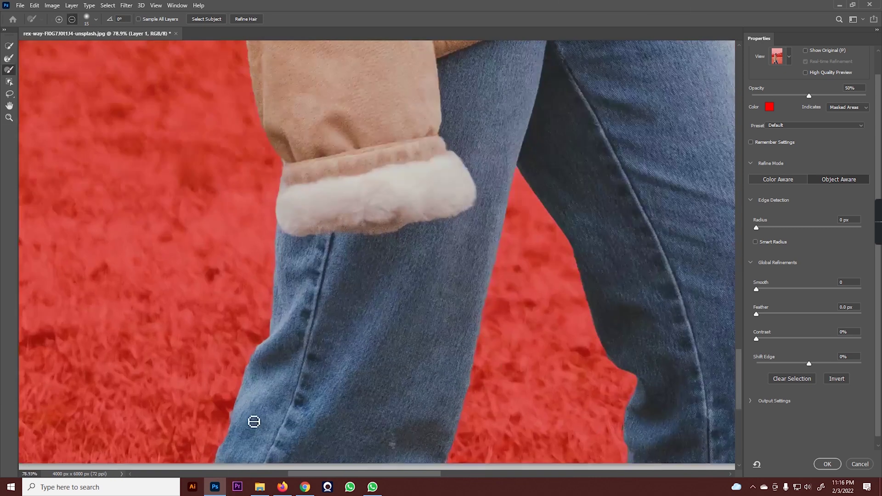
pyautogui.scroll(3, 197, 448)
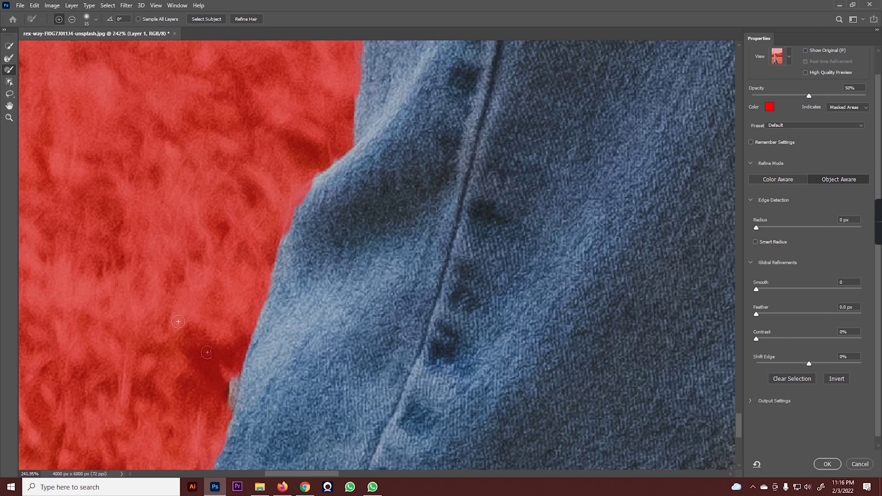
pyautogui.click(72, 19)
pyautogui.click(59, 18)
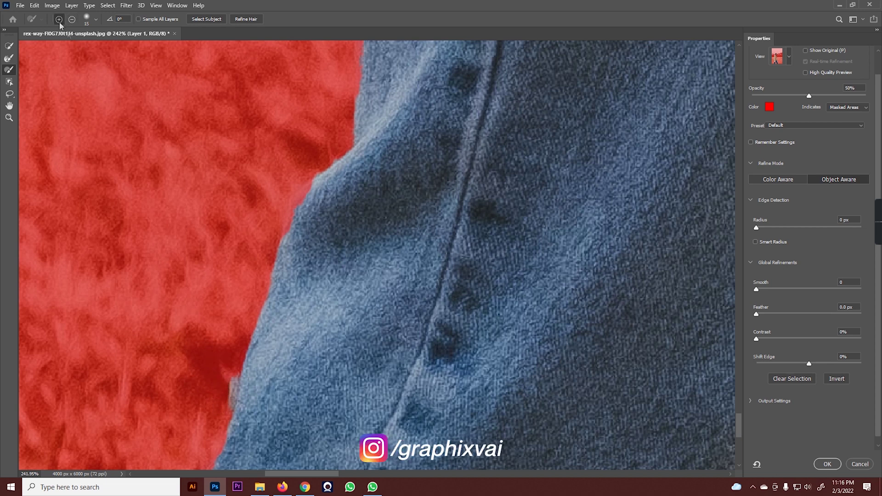
pyautogui.moveTo(315, 186)
pyautogui.mouseDown()
pyautogui.moveTo(297, 204)
pyautogui.moveTo(288, 244)
pyautogui.mouseUp()
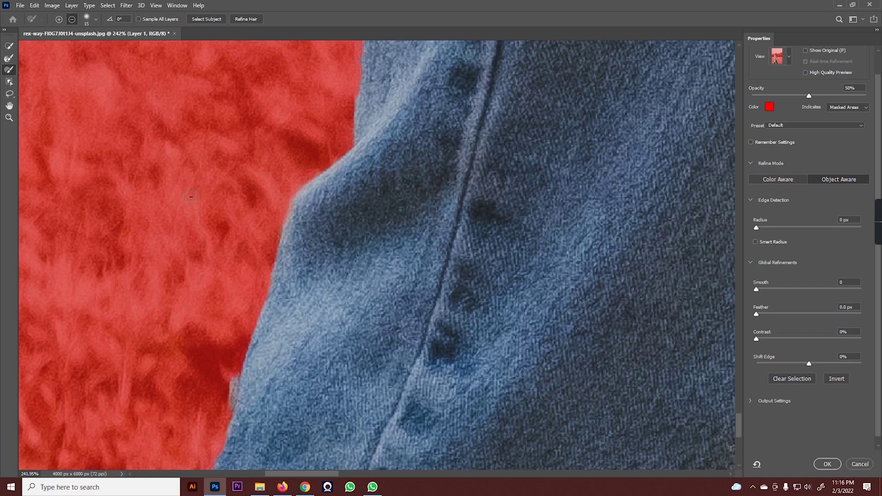
# Subtract the stray sliver of background from the jeans' outer edge near the photo's lower border
pyautogui.scroll(-8, 192, 198)
pyautogui.scroll(4, 198, 286)
pyautogui.scroll(2, 179, 203)
pyautogui.scroll(-6, 187, 199)
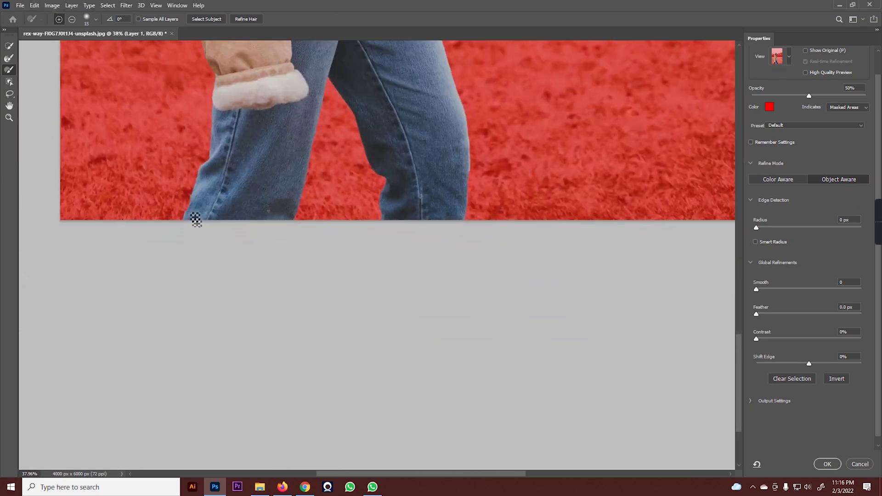
pyautogui.scroll(7, 190, 211)
pyautogui.press('alt')
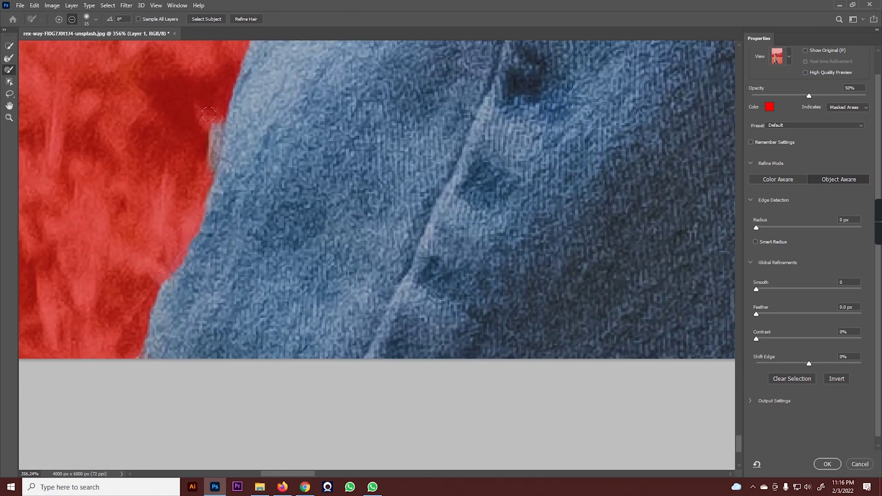
pyautogui.moveTo(210, 121)
pyautogui.mouseDown()
pyautogui.moveTo(205, 152)
pyautogui.moveTo(213, 113)
pyautogui.moveTo(200, 176)
pyautogui.mouseUp()
pyautogui.scroll(-10, 167, 173)
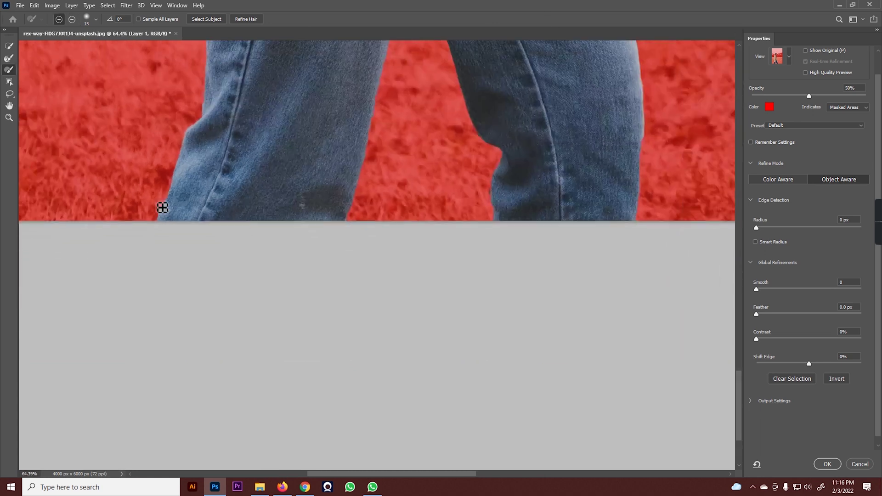
# Examine the selection edge up close between the chin, neck and fur collar
pyautogui.scroll(5, 301, 202)
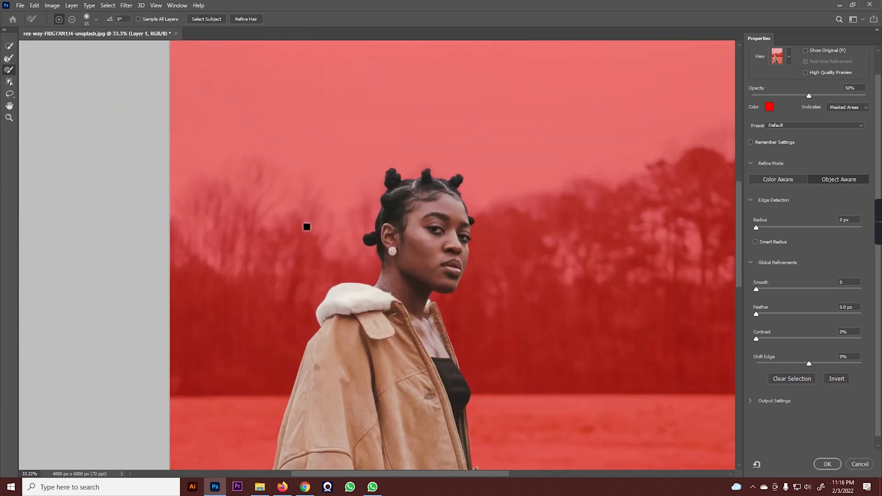
pyautogui.scroll(3, 448, 303)
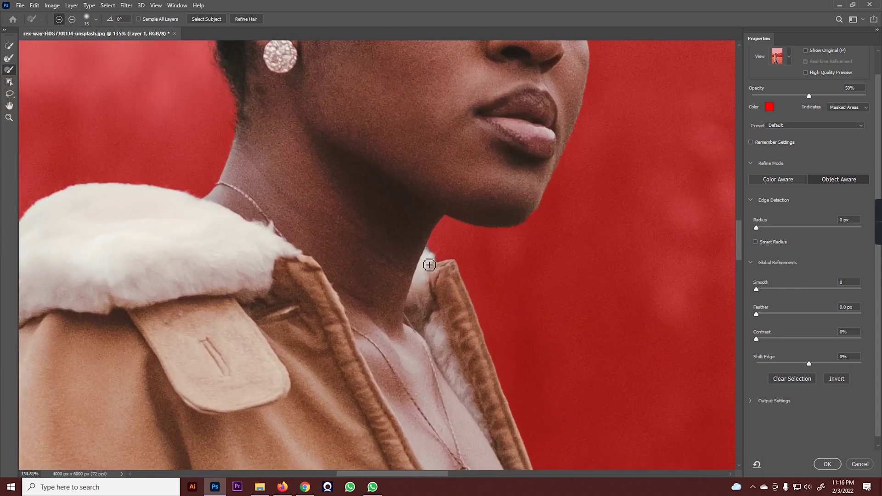
pyautogui.scroll(5, 428, 262)
pyautogui.press('alt')
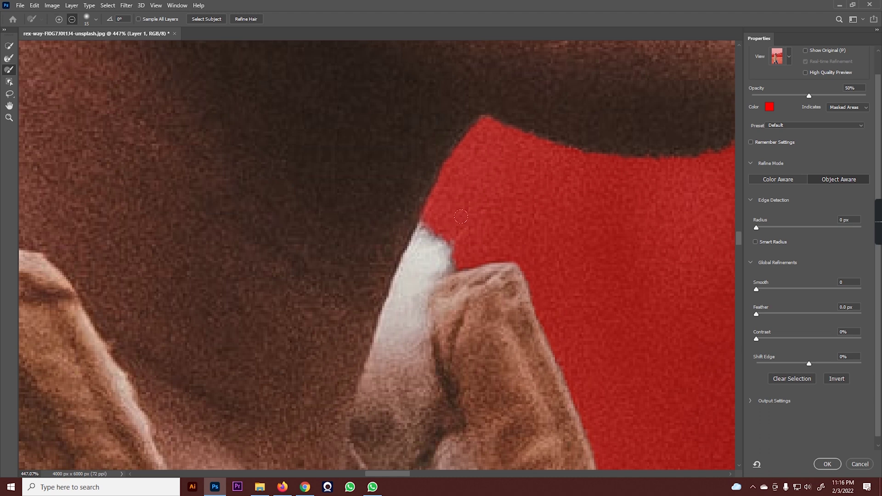
pyautogui.scroll(-10, 467, 230)
pyautogui.press('alt')
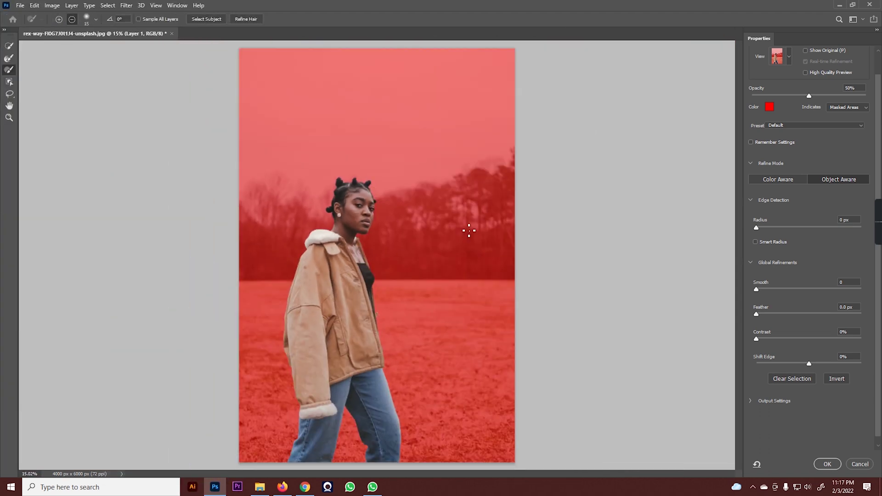
# Show the selection in Black & White view and examine the silhouette's edges around the jacket, sleeve, neck and jeans
pyautogui.click(790, 56)
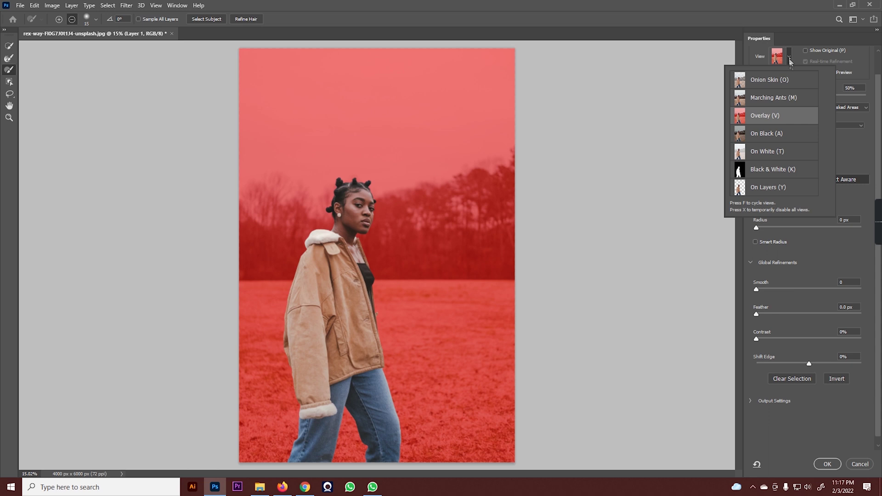
pyautogui.click(780, 174)
pyautogui.scroll(8, 367, 361)
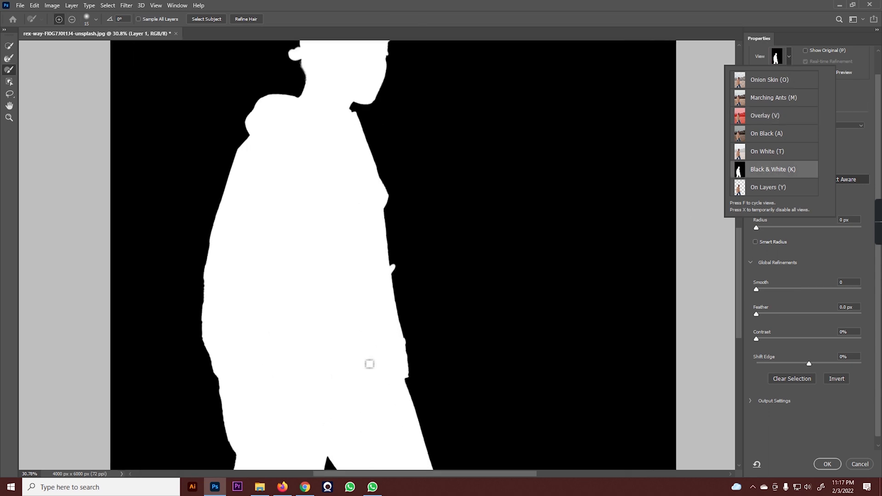
pyautogui.scroll(-4, 407, 358)
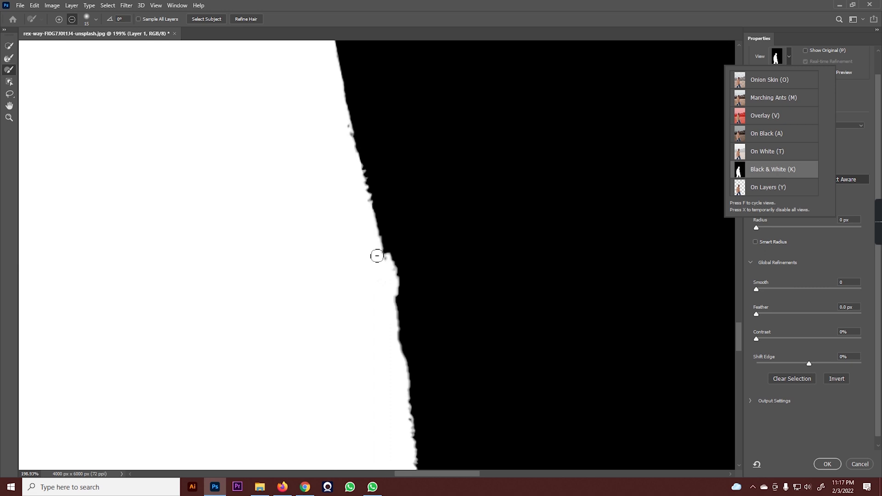
pyautogui.scroll(-5, 407, 296)
pyautogui.scroll(12, 248, 296)
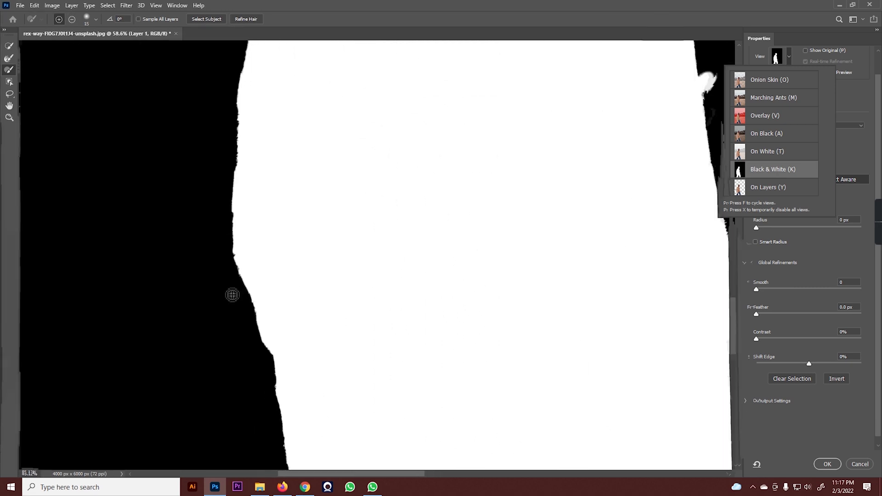
pyautogui.scroll(-12, 214, 184)
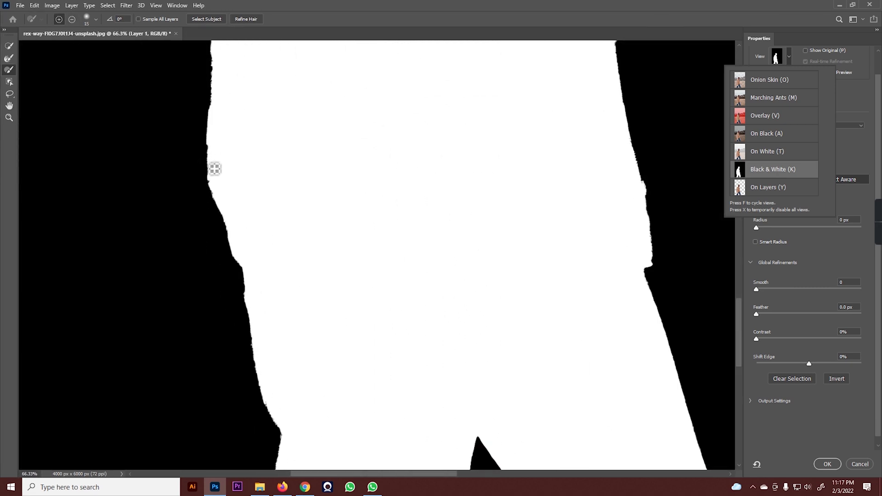
pyautogui.scroll(7, 273, 223)
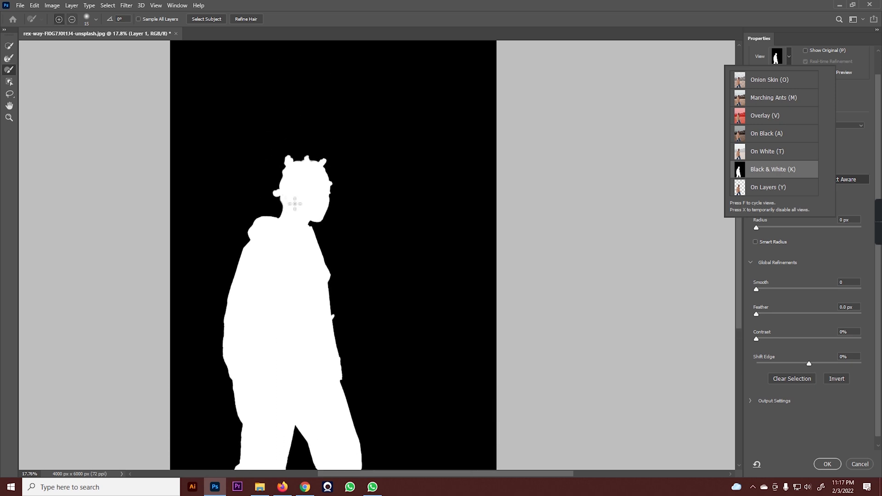
pyautogui.scroll(2, 284, 131)
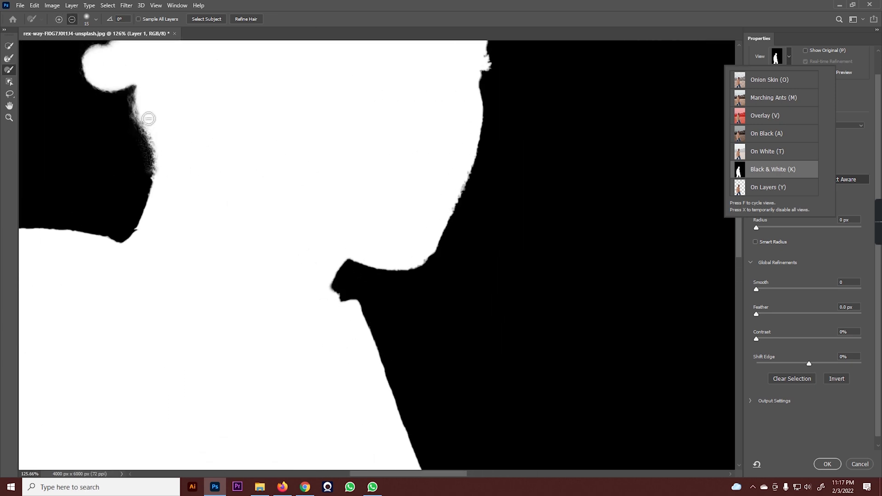
pyautogui.scroll(-4, 207, 183)
pyautogui.scroll(-8, 207, 183)
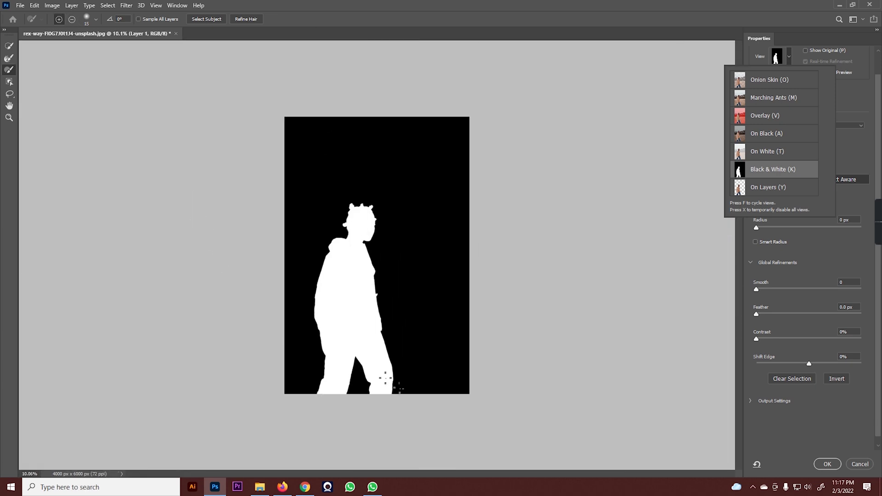
pyautogui.scroll(7, 348, 252)
pyautogui.scroll(3, 349, 252)
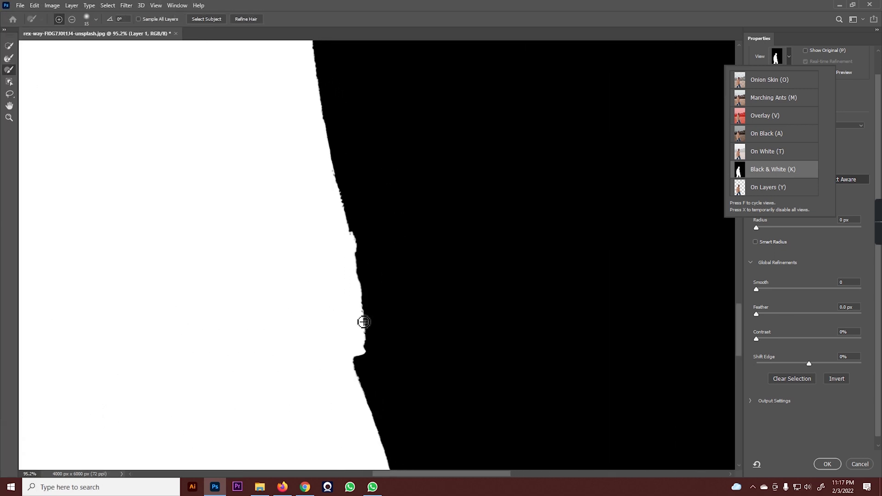
pyautogui.scroll(2, 350, 326)
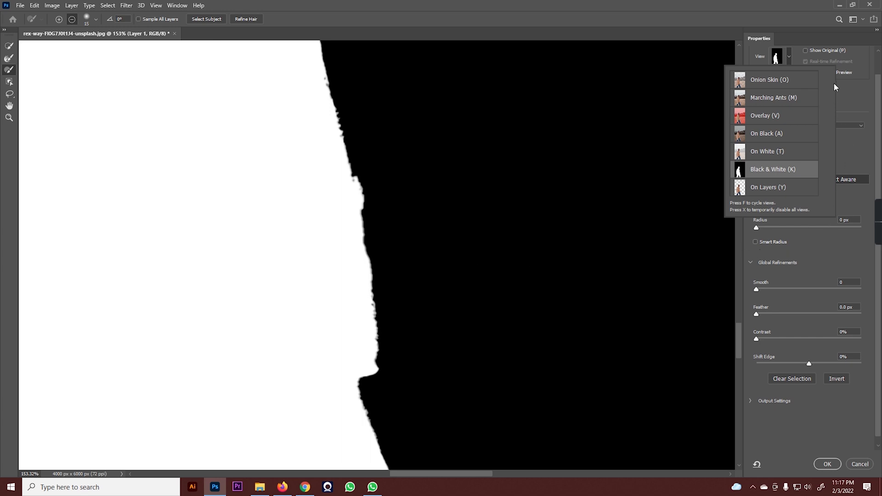
# Refine the whole mask edge with Smooth 21, Feather 0.0 px and Contrast 9%
pyautogui.click(806, 61)
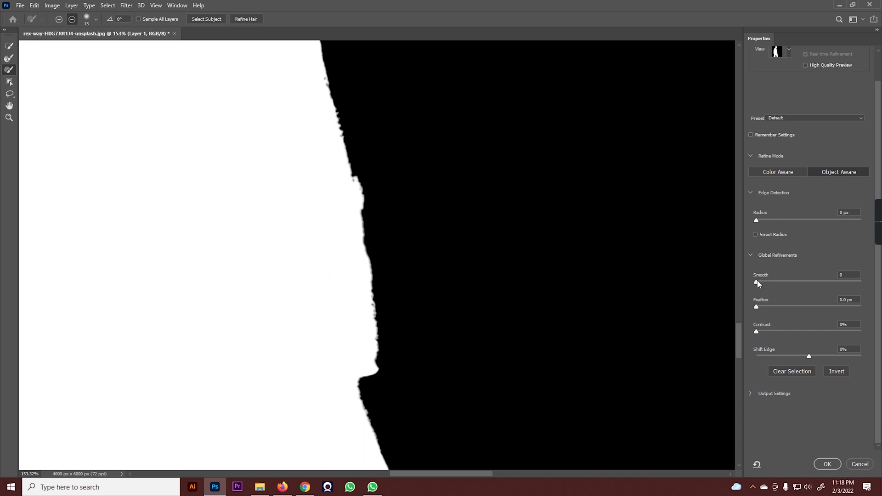
pyautogui.moveTo(765, 281); pyautogui.dragTo(771, 281)
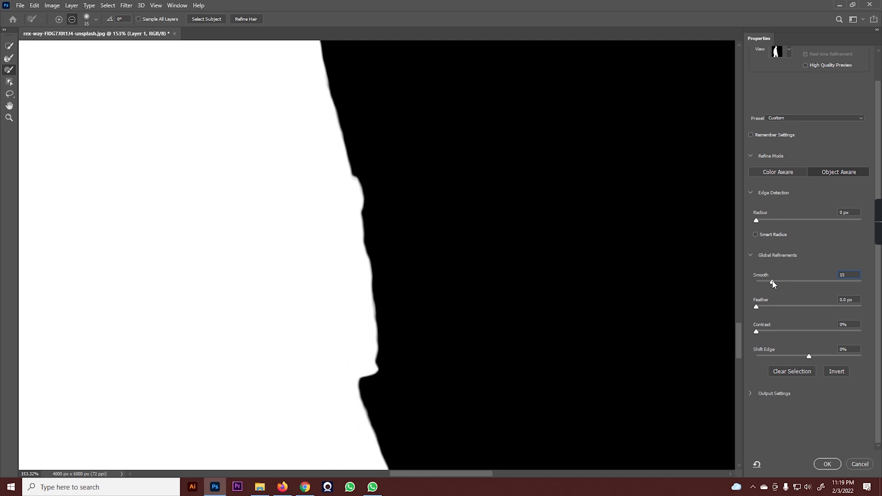
pyautogui.moveTo(779, 283); pyautogui.dragTo(779, 282)
pyautogui.moveTo(757, 309); pyautogui.dragTo(795, 306)
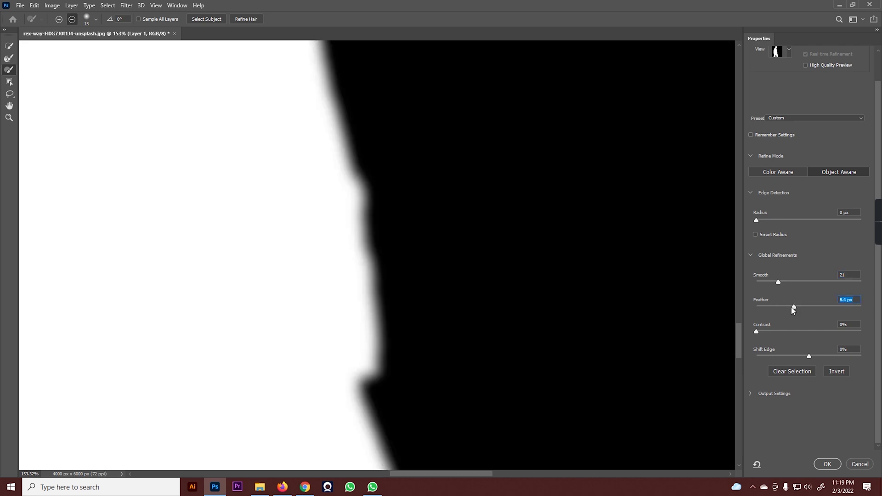
pyautogui.moveTo(792, 306); pyautogui.dragTo(760, 308)
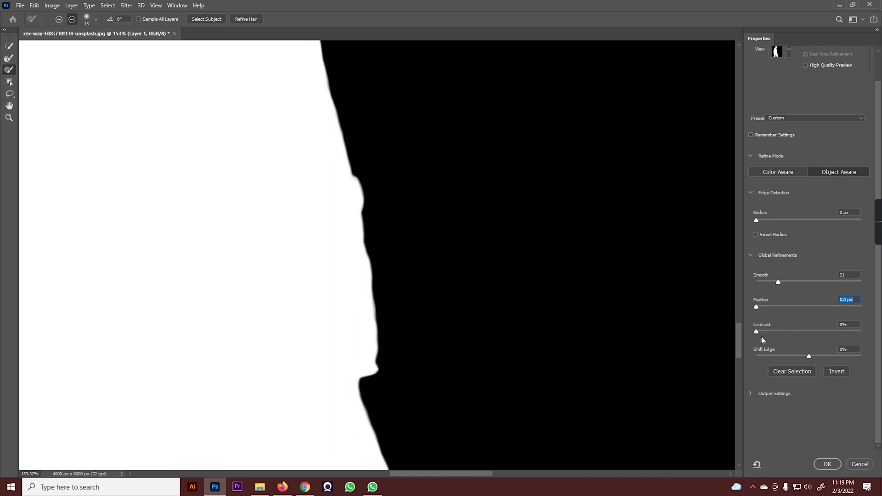
pyautogui.click(810, 331)
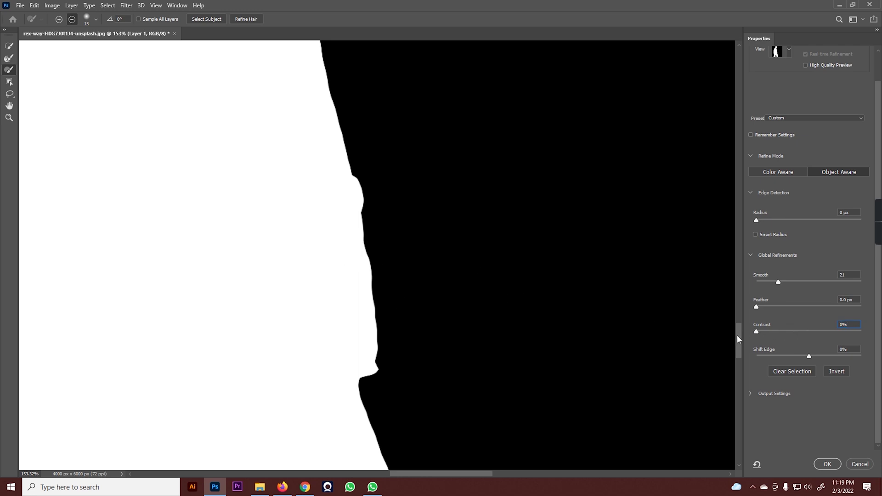
pyautogui.moveTo(757, 332); pyautogui.dragTo(766, 336)
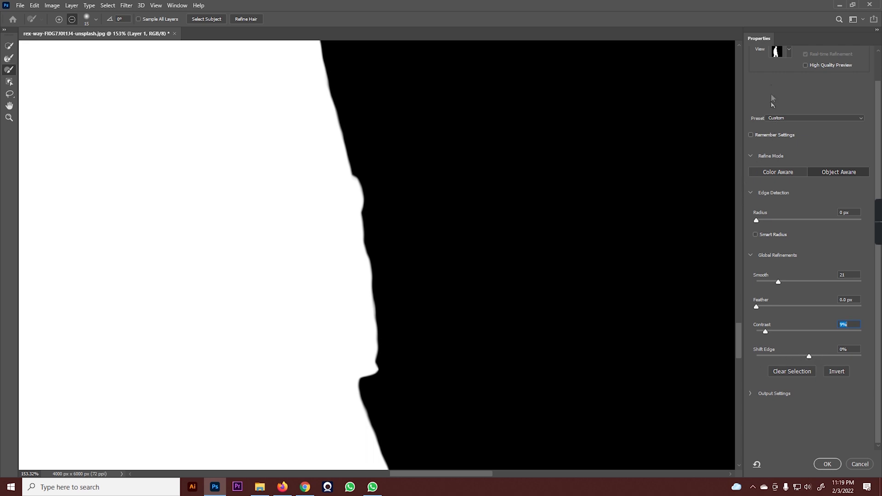
# Switch to Overlay view and paint the missing corner of the small tab on the jacket's front edge back into the selection
pyautogui.click(789, 51)
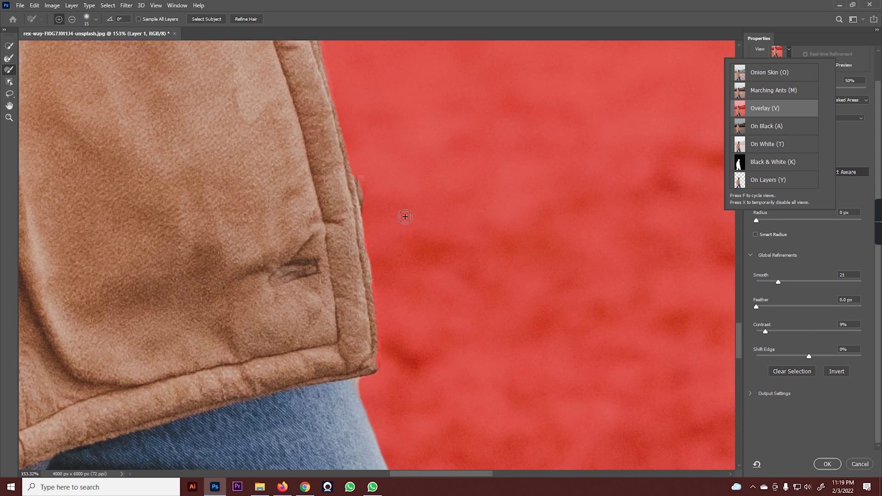
pyautogui.scroll(3, 360, 183)
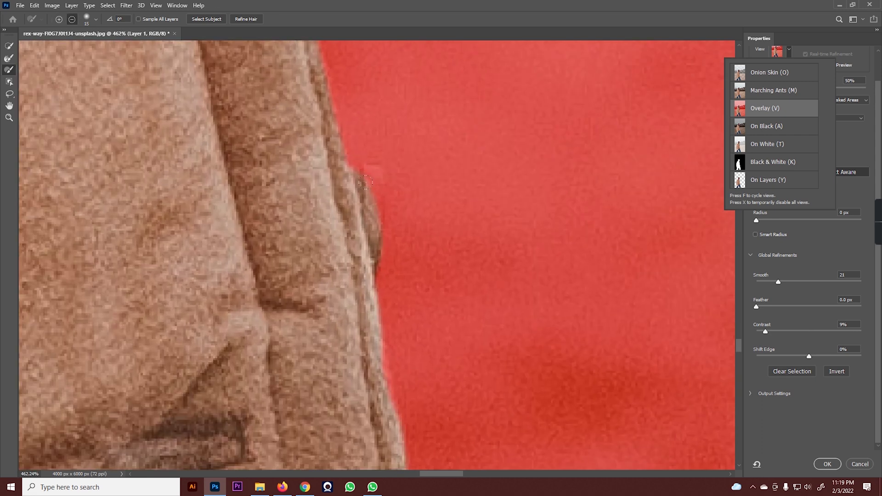
pyautogui.click(358, 175)
pyautogui.moveTo(363, 174); pyautogui.dragTo(368, 177)
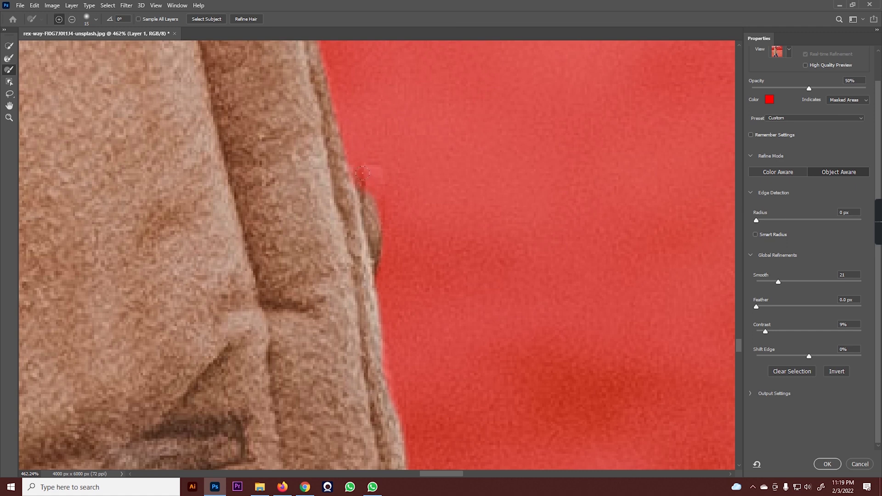
pyautogui.press('alt')
pyautogui.click(59, 19)
pyautogui.moveTo(361, 175); pyautogui.dragTo(364, 178)
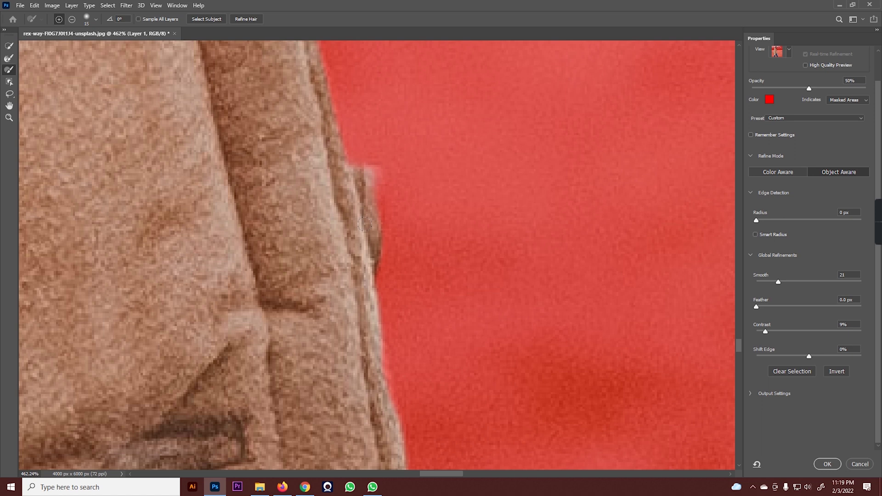
pyautogui.moveTo(368, 202); pyautogui.dragTo(364, 176)
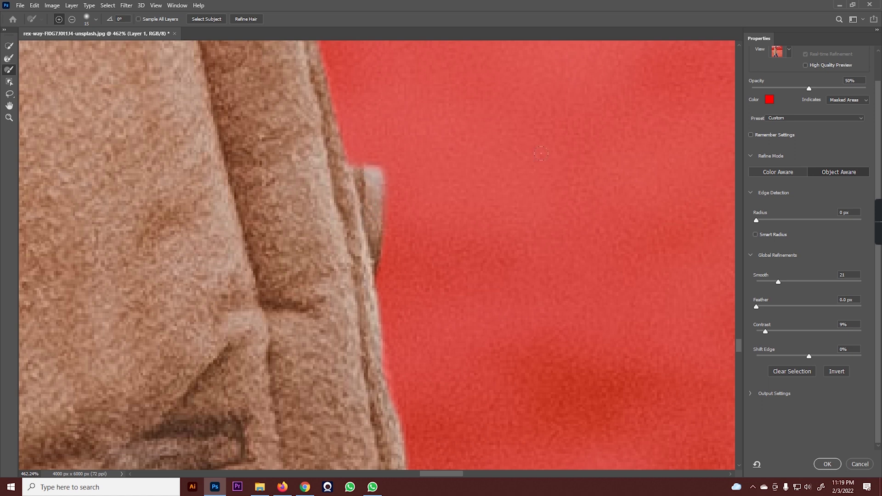
# Output the refined selection as a New Layer with Layer Mask
pyautogui.keyDown('alt'); pyautogui.scroll(-10, 541, 153); pyautogui.keyUp('alt')
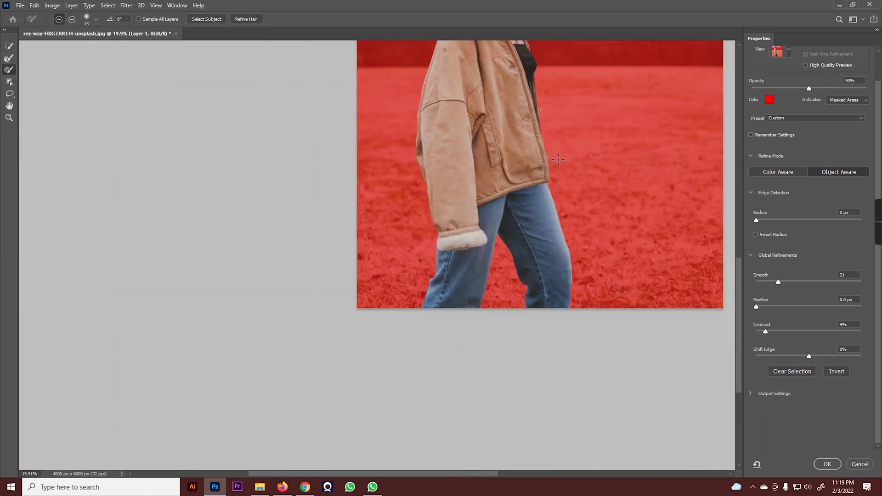
pyautogui.scroll(6, 559, 160)
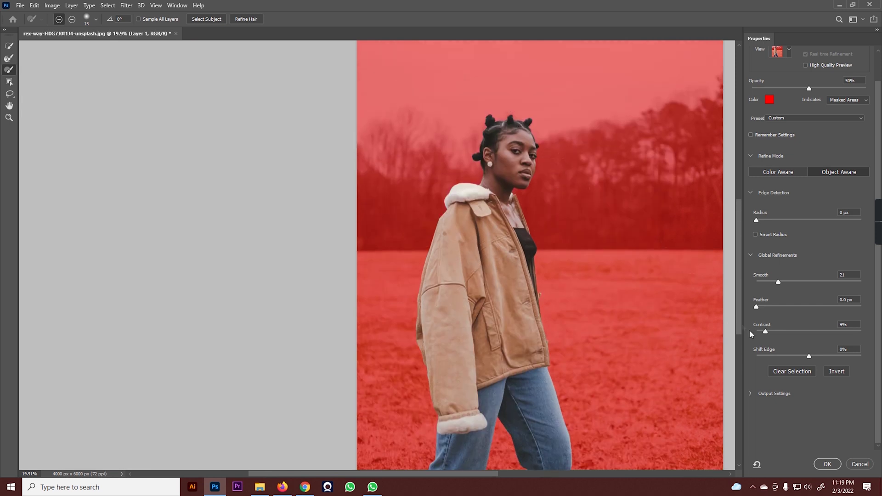
pyautogui.click(751, 394)
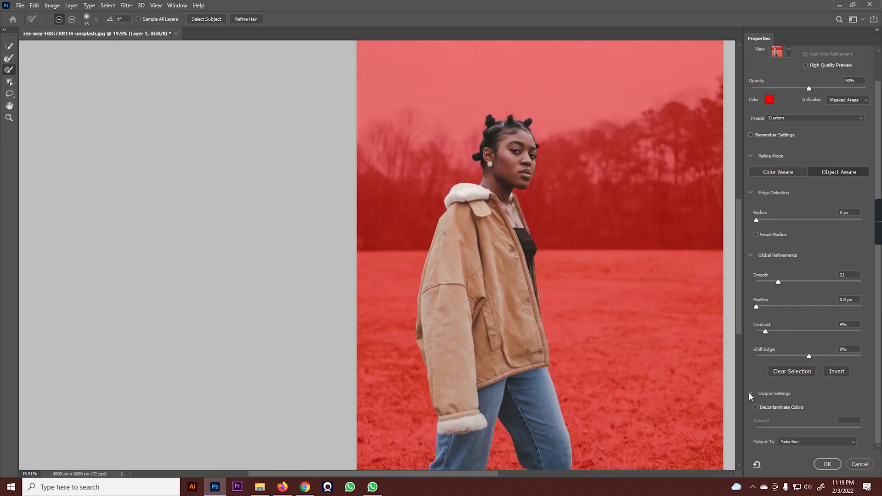
pyautogui.click(804, 442)
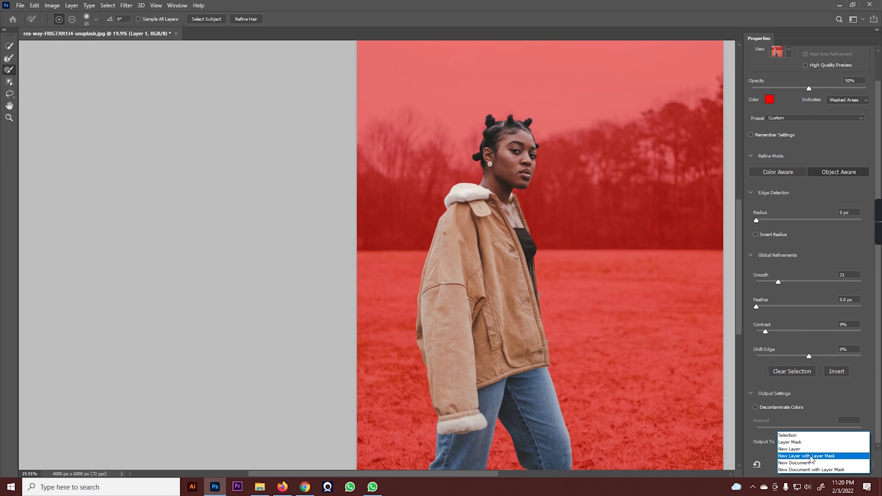
pyautogui.click(811, 457)
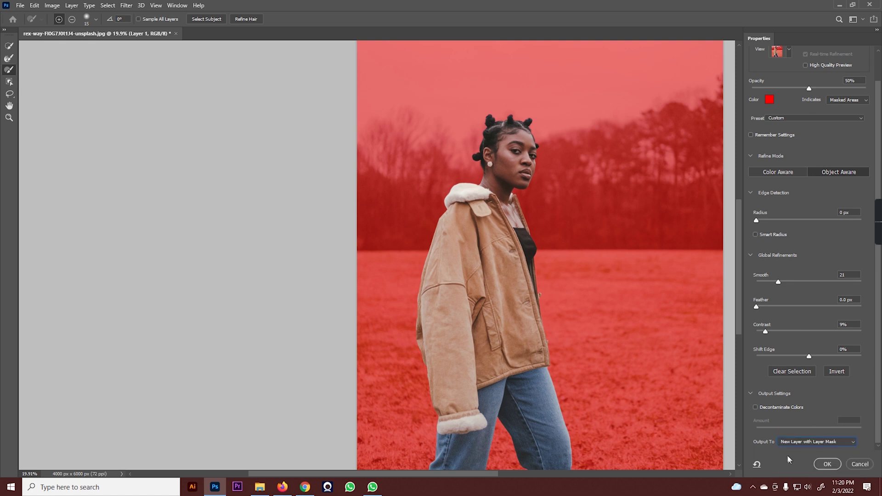
pyautogui.click(828, 465)
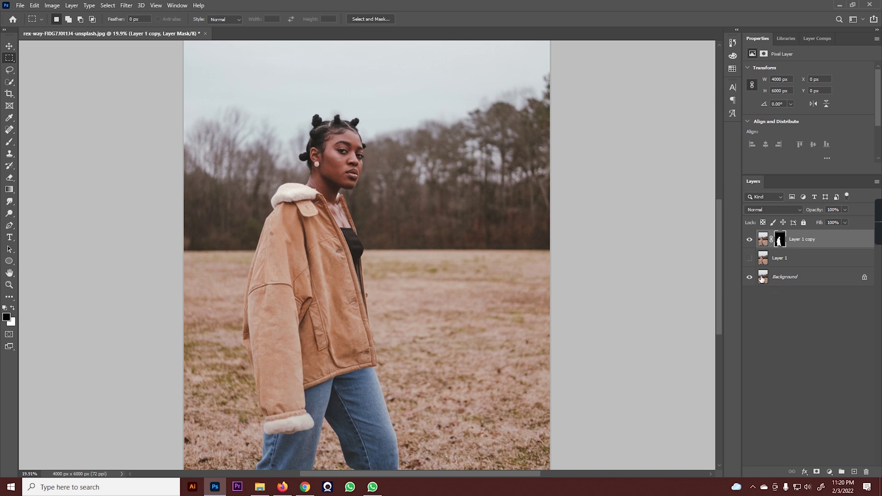
# Hide the Background layer to inspect the cutout on transparency, and show the layer again
pyautogui.scroll(-3, 602, 250)
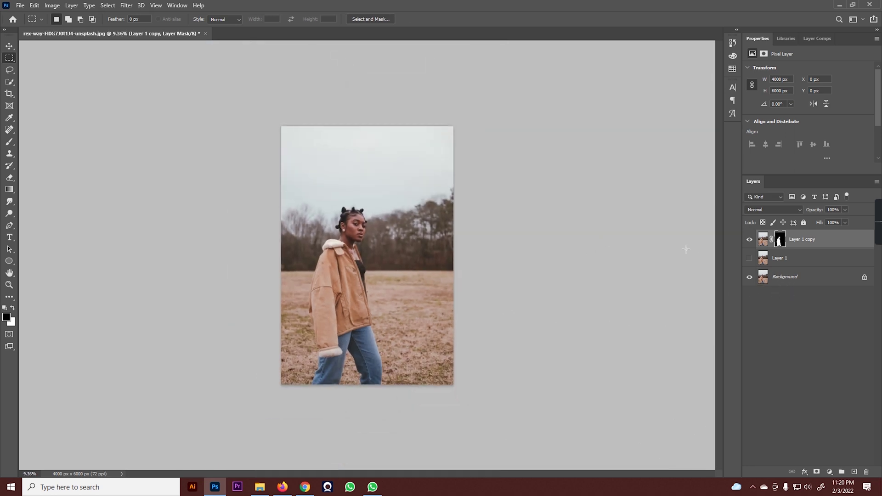
pyautogui.click(750, 278)
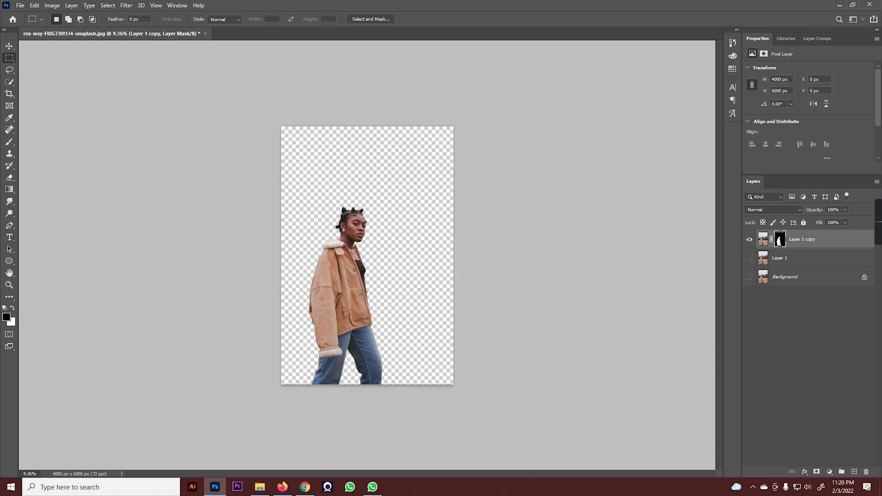
pyautogui.scroll(4, 320, 311)
pyautogui.scroll(-4, 320, 311)
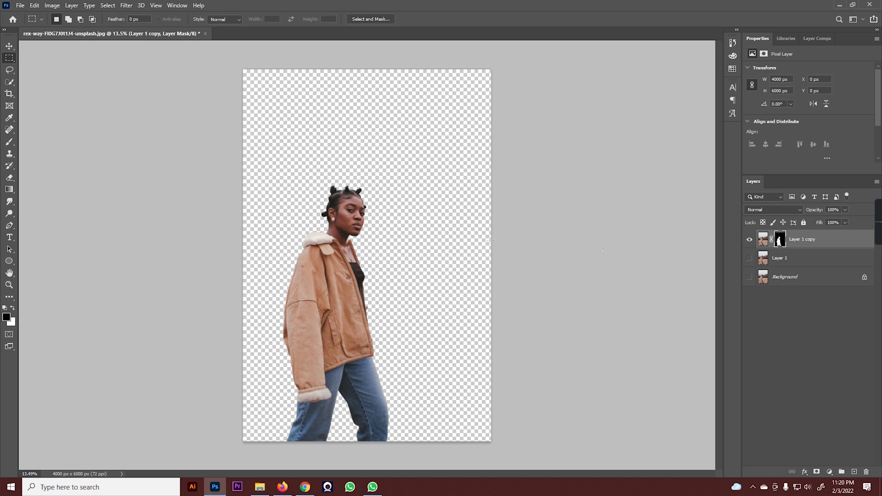
pyautogui.click(750, 277)
# Add a light pink Solid Color fill layer above Layer 1, beneath the masked cutout
pyautogui.click(787, 260)
pyautogui.click(829, 472)
pyautogui.click(823, 309)
pyautogui.click(765, 127)
pyautogui.click(674, 120)
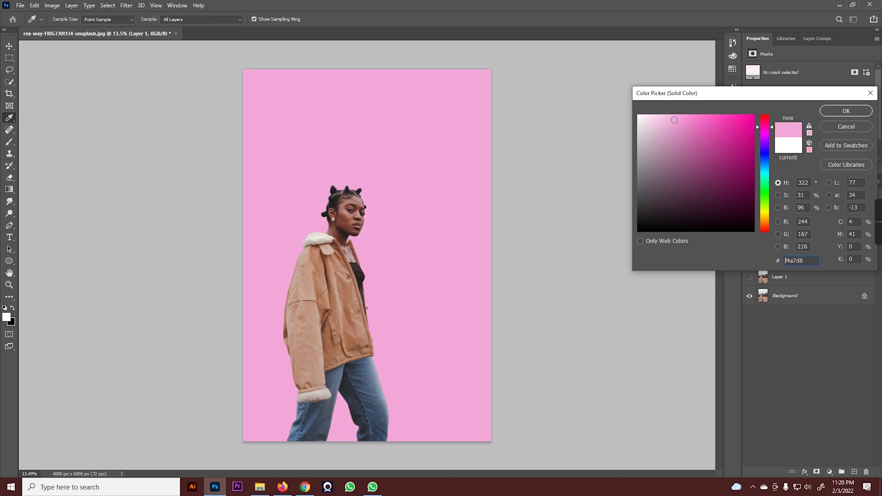
pyautogui.click(770, 124)
pyautogui.click(835, 112)
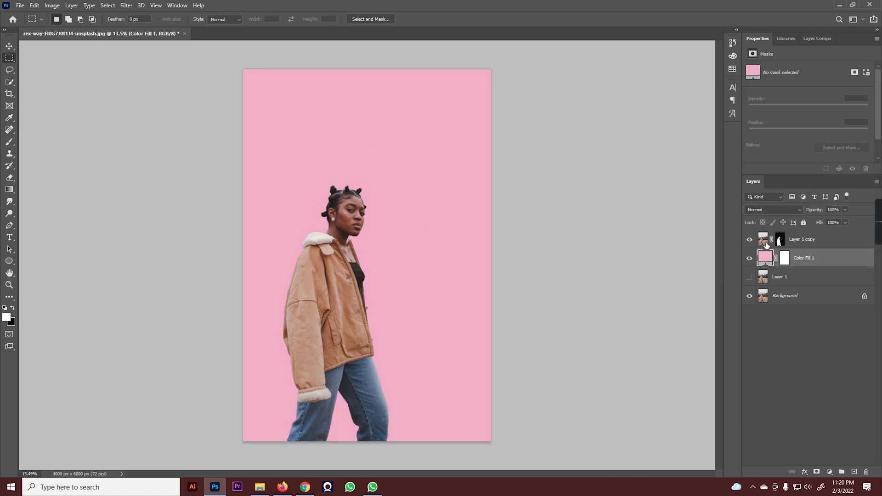
# Scale the Layer 1 copy cutout up to about 5022 × 7533 px and commit the transformation
pyautogui.click(767, 245)
pyautogui.hotkey('ctrl', 't')
pyautogui.moveTo(491, 256); pyautogui.dragTo(556, 254)
pyautogui.moveTo(391, 308); pyautogui.dragTo(391, 282)
pyautogui.click(9, 46)
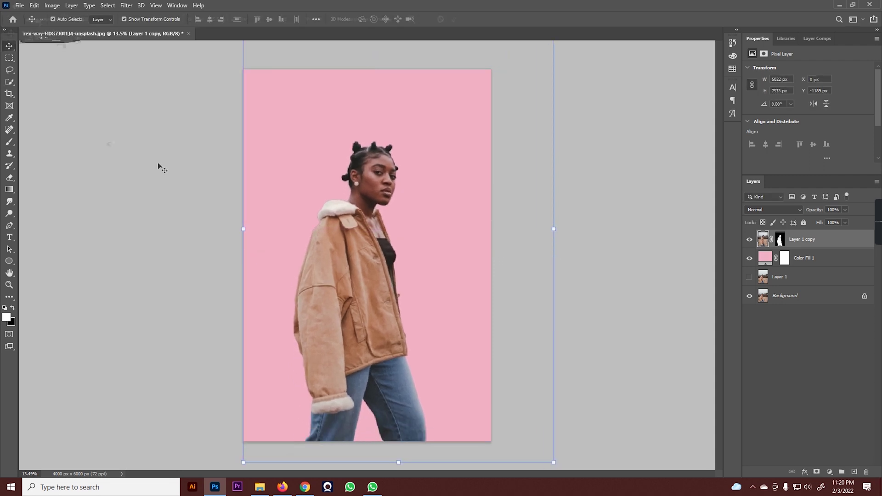
pyautogui.click(158, 166)
# Shift the cutout woman slightly to the right, to about X 72 px
pyautogui.scroll(4, 302, 204)
pyautogui.click(9, 237)
pyautogui.scroll(-5, 355, 227)
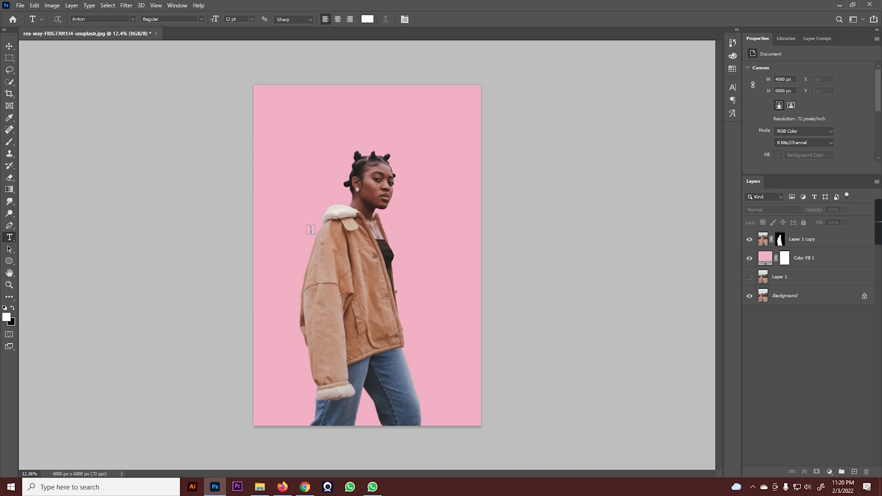
pyautogui.click(9, 47)
pyautogui.moveTo(363, 276); pyautogui.dragTo(368, 276)
# Add a white letter X in Anton Regular at about 2417 pt over the woman's sleeve
pyautogui.click(9, 235)
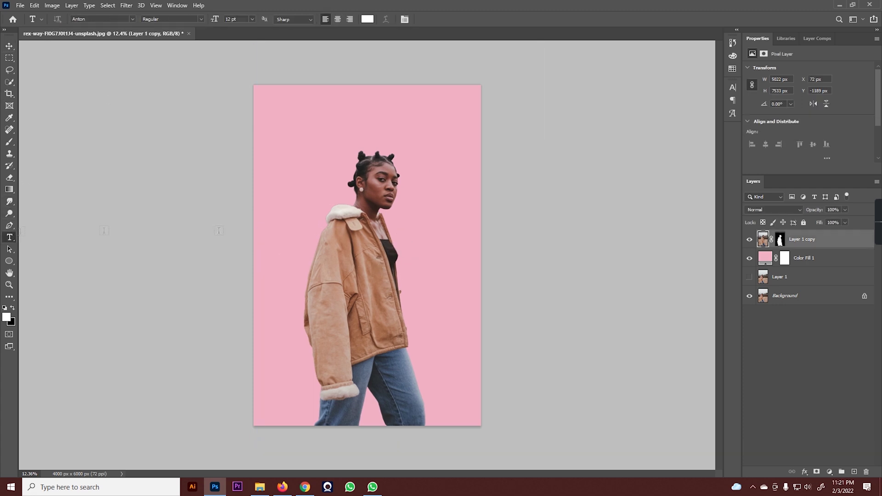
pyautogui.click(276, 211)
pyautogui.write('X')
pyautogui.moveTo(277, 212); pyautogui.dragTo(432, 345)
pyautogui.press('Return')
pyautogui.press('v')
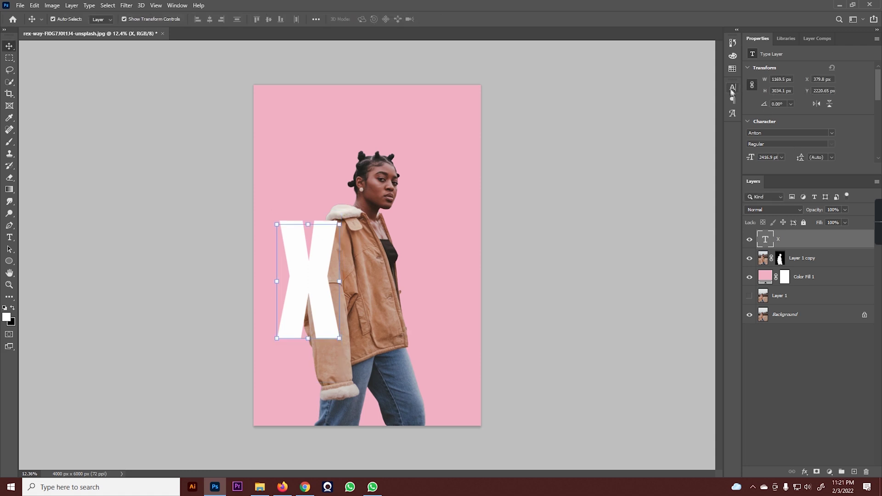
# Enlarge the X to about 4768 pt and rotate it by -90° so it lies sideways across the woman
pyautogui.click(733, 88)
pyautogui.click(708, 84)
pyautogui.moveTo(339, 224); pyautogui.dragTo(434, 303)
pyautogui.click(9, 46)
pyautogui.press('Return')
pyautogui.moveTo(427, 155); pyautogui.dragTo(244, 155)
pyautogui.hotkey('ctrl', 'z')
pyautogui.moveTo(447, 132); pyautogui.dragTo(147, 246)
pyautogui.press('Return')
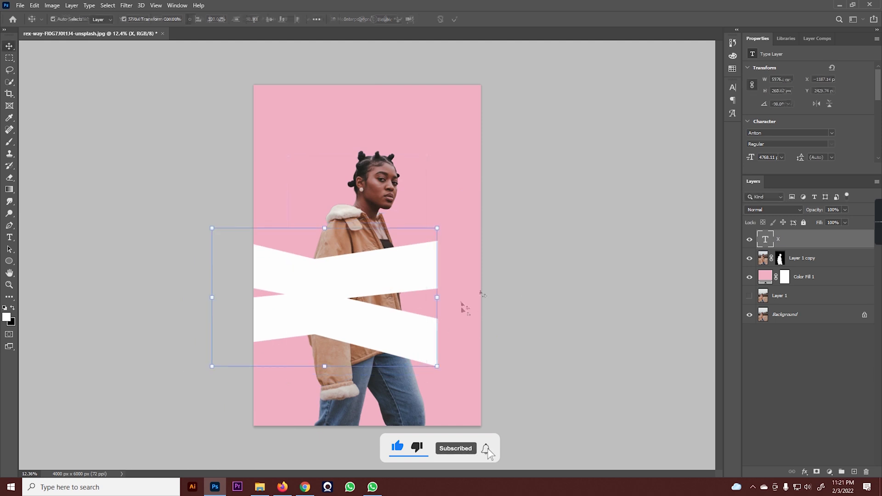
# Send the X layer one level down behind the woman and move the letter up and to the right
pyautogui.hotkey('ctrl', '[')
pyautogui.moveTo(414, 264); pyautogui.dragTo(443, 217)
pyautogui.click(28, 55)
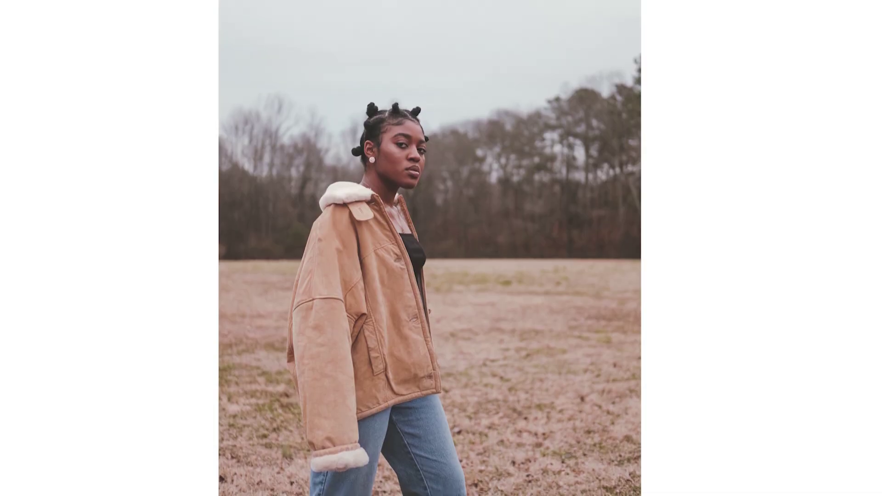